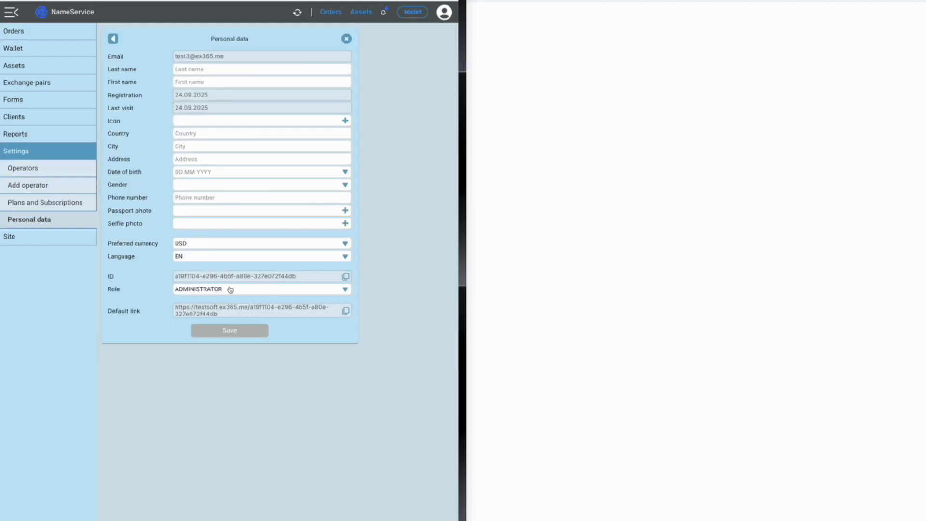
- Copy the account's default link from the personal data and open it in the other browser window
{"action": "left_click", "coordinate": [346, 312]}
{"action": "key", "text": "ctrl+v"}
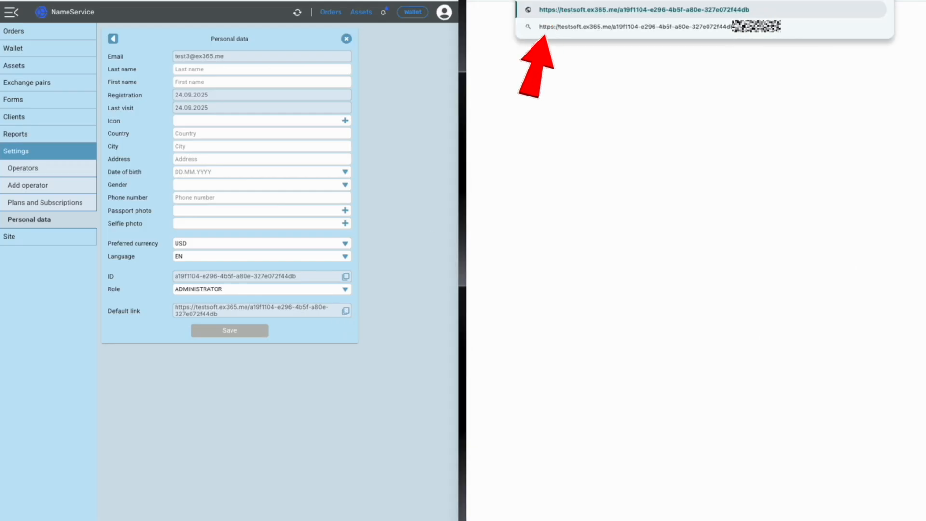
{"action": "key", "text": "Return"}
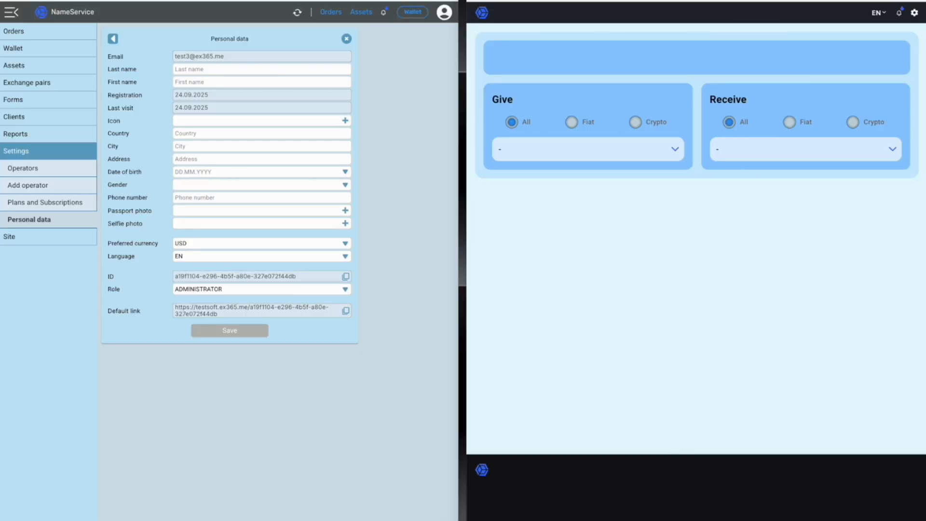
- Check which currencies the Give and Receive lists offer on the exchange site
{"action": "left_click", "coordinate": [675, 149]}
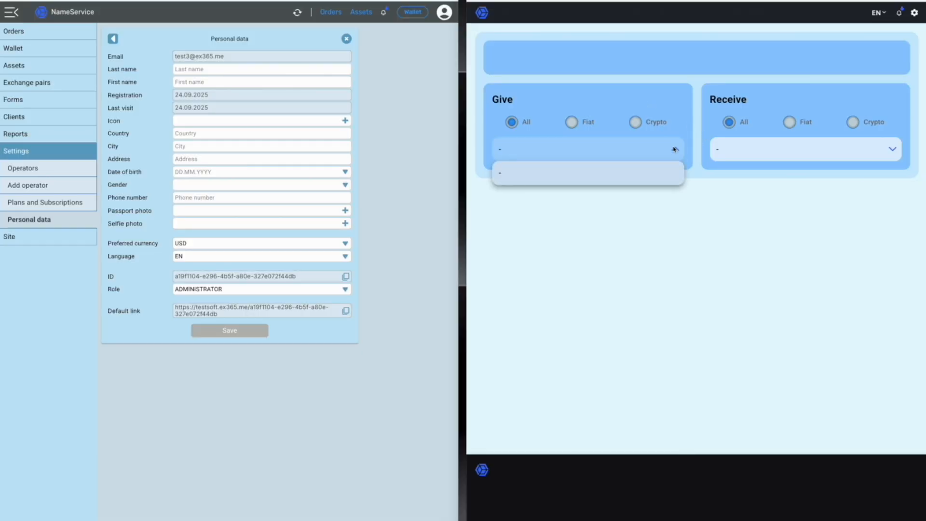
{"action": "left_click", "coordinate": [674, 150]}
{"action": "left_click", "coordinate": [893, 150]}
{"action": "left_click", "coordinate": [892, 150]}
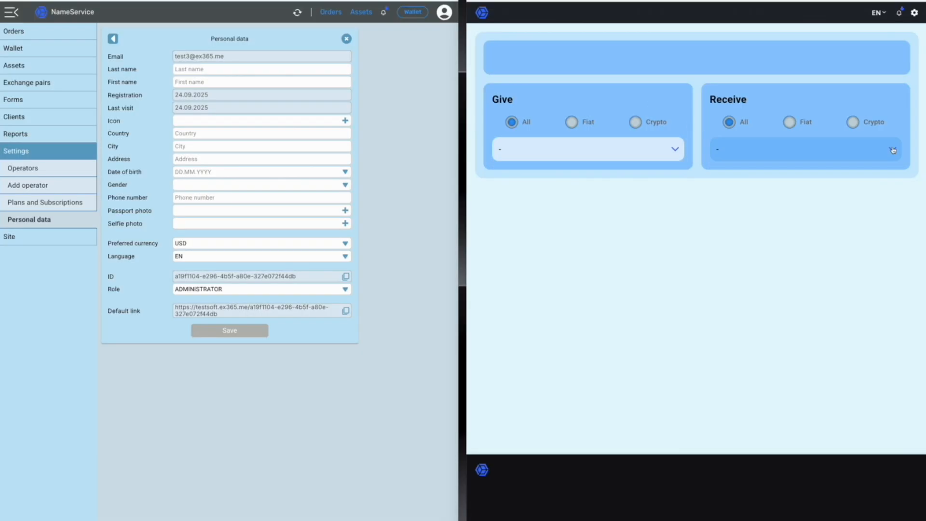
- In the site's general settings, set the name to Exchange365-Test3 and add the domain test3.ex365.me
{"action": "left_click", "coordinate": [43, 239]}
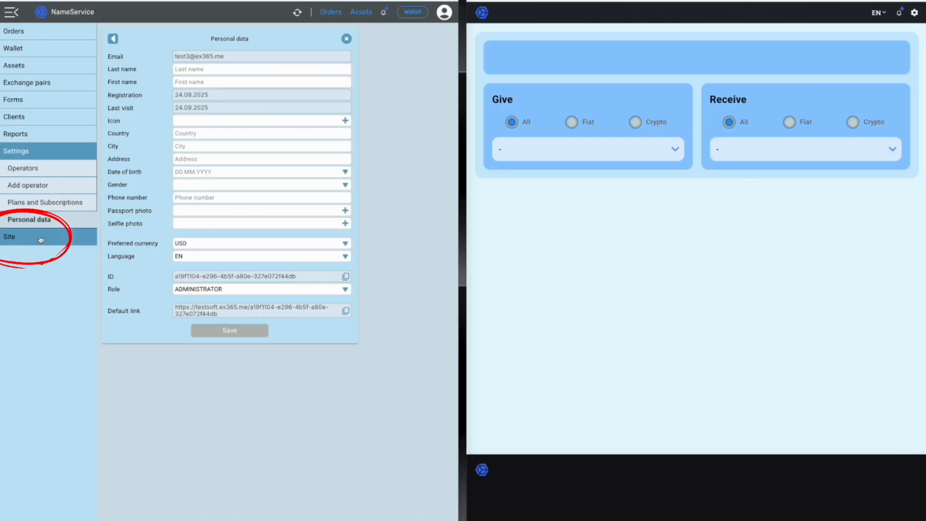
{"action": "left_click", "coordinate": [219, 55]}
{"action": "key", "text": "ctrl+v"}
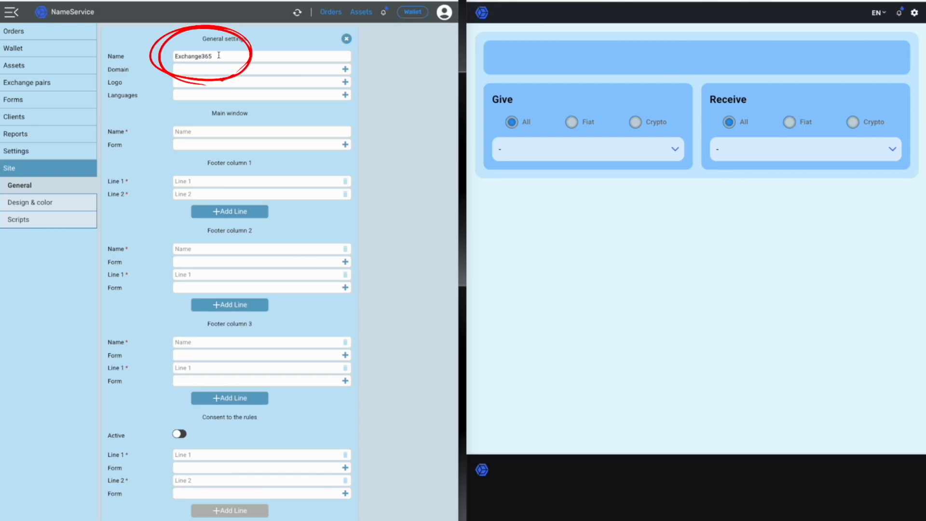
{"action": "type", "text": "-Test3"}
{"action": "left_click", "coordinate": [345, 69]}
{"action": "type", "text": "test3"}
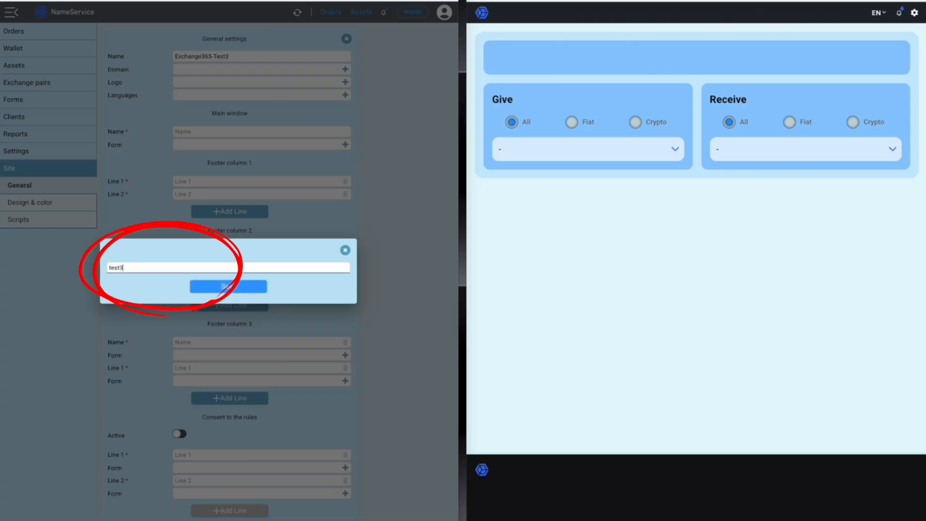
{"action": "type", "text": ".ex365.me"}
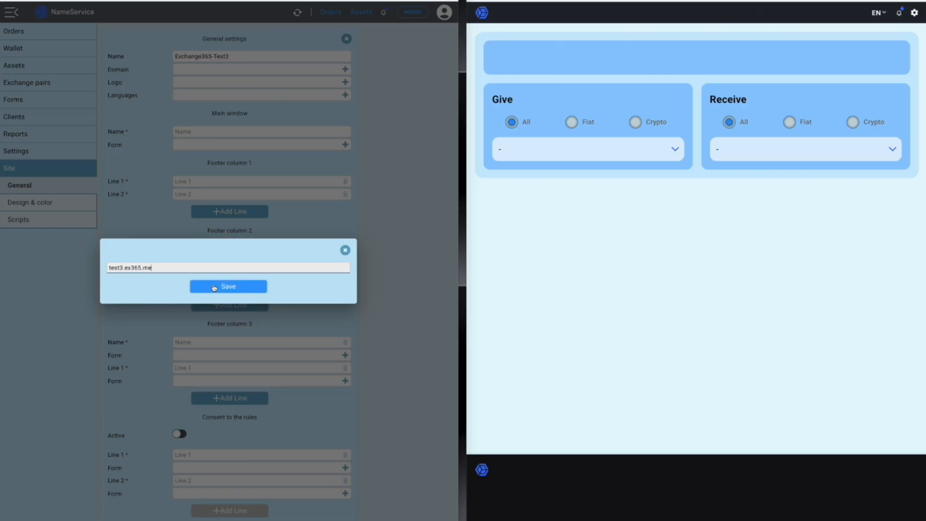
{"action": "left_click", "coordinate": [226, 287]}
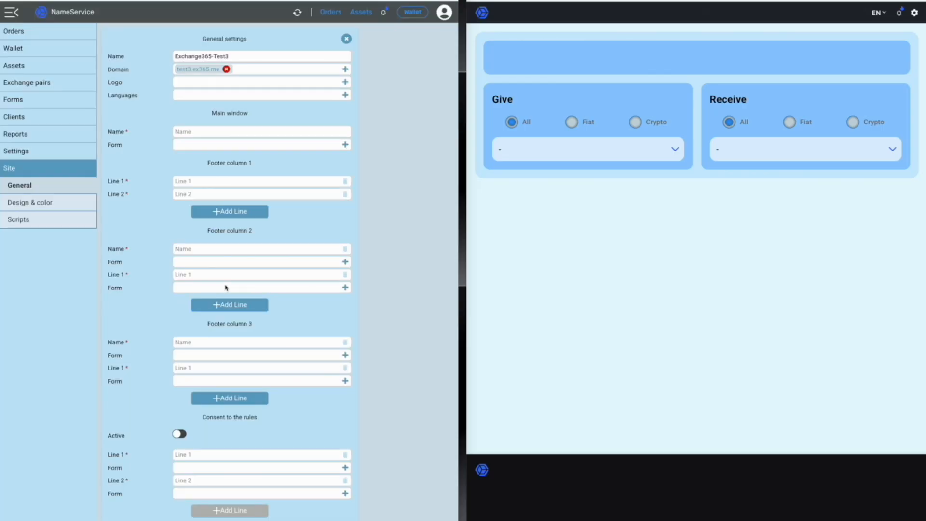
- Upload logo.png as the site logo, add EN and DE as languages, and save the general settings
{"action": "left_click", "coordinate": [347, 83]}
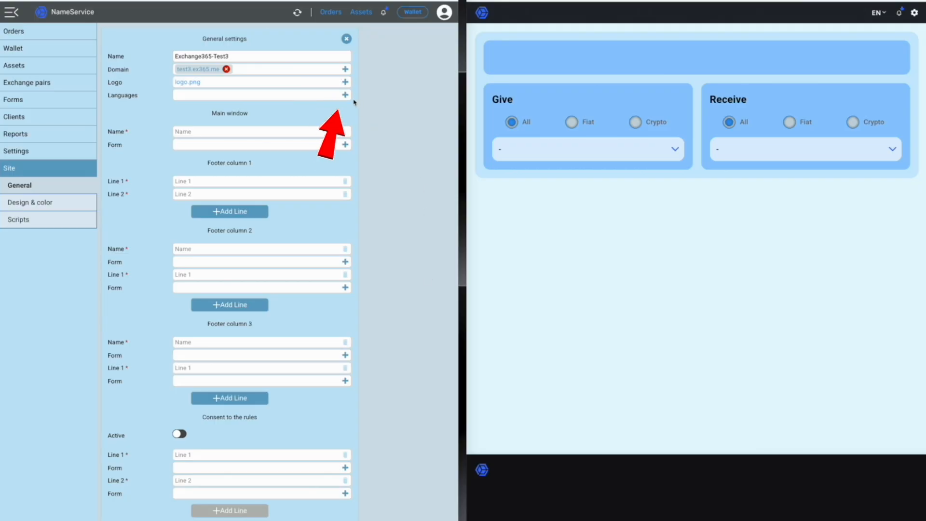
{"action": "left_click", "coordinate": [345, 95]}
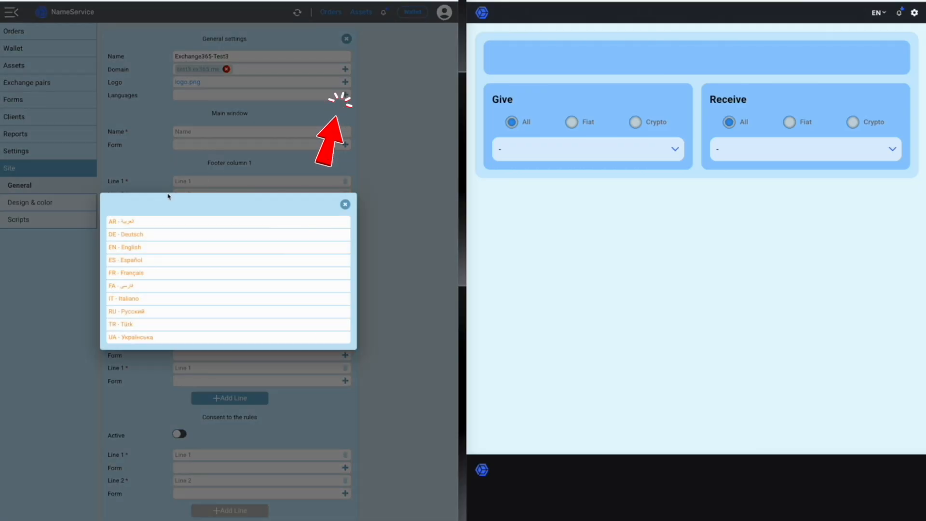
{"action": "left_click", "coordinate": [140, 223]}
{"action": "left_click", "coordinate": [345, 95]}
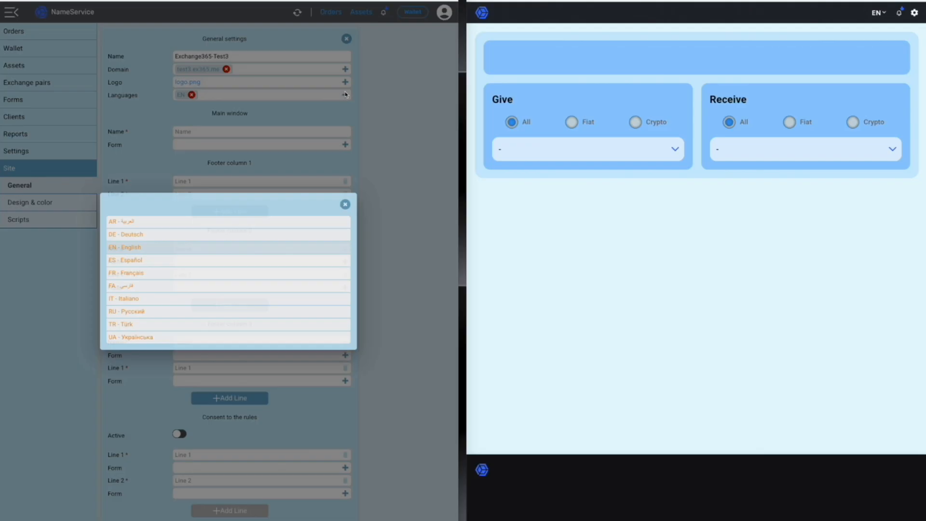
{"action": "left_click", "coordinate": [152, 235]}
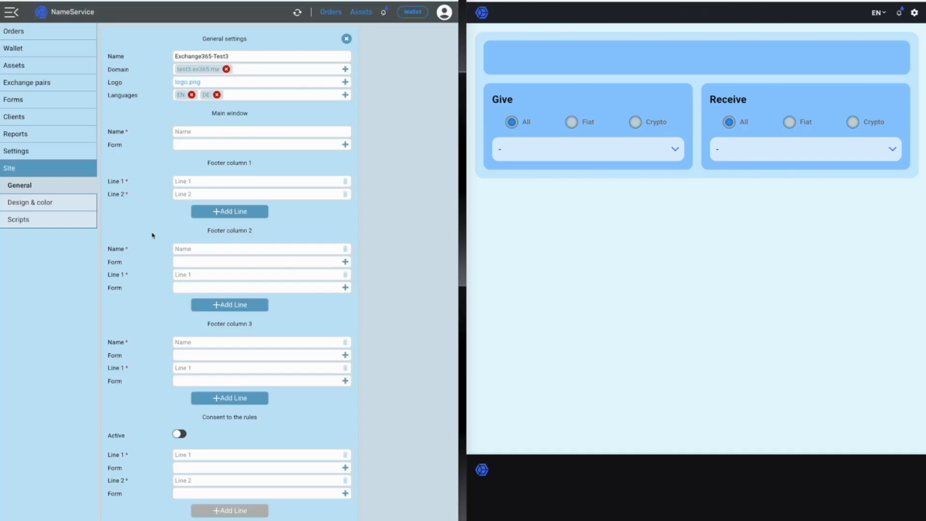
{"action": "scroll", "coordinate": [152, 235], "scroll_direction": "down", "scroll_amount": 1}
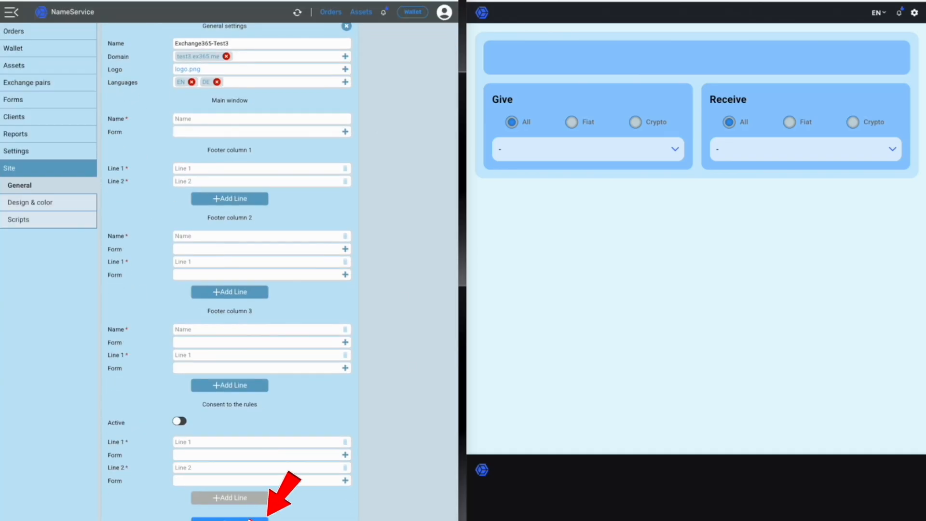
{"action": "left_click", "coordinate": [250, 519]}
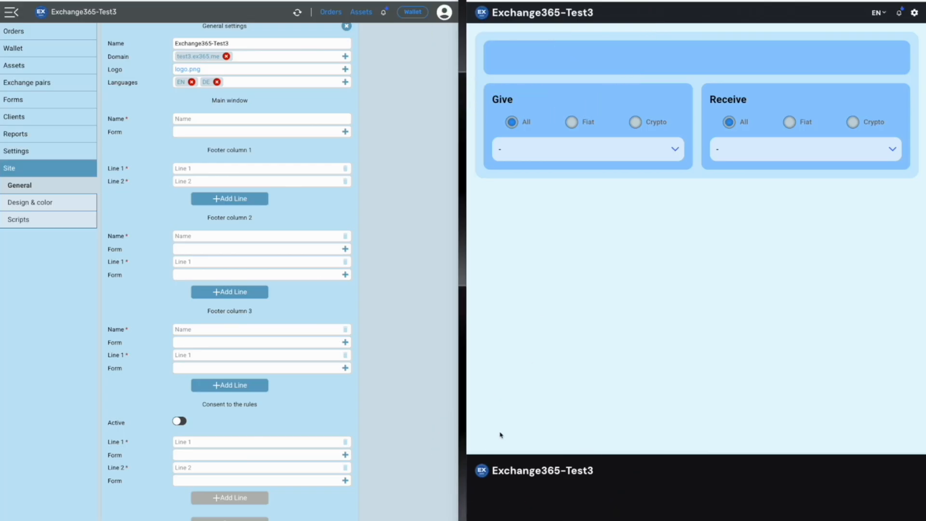
- Load test3.ex365.me in the other browser window and check the languages offered on the site
{"action": "type", "text": "/"}
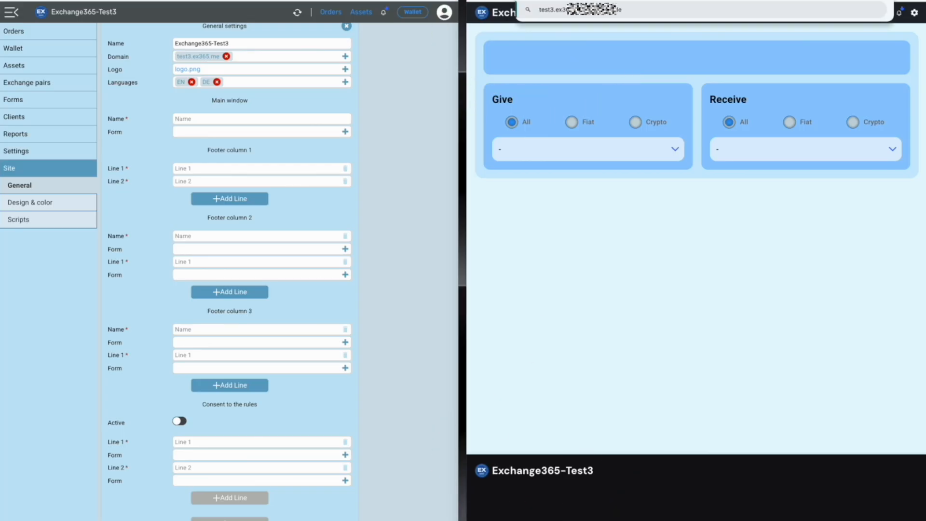
{"action": "type", "text": "e"}
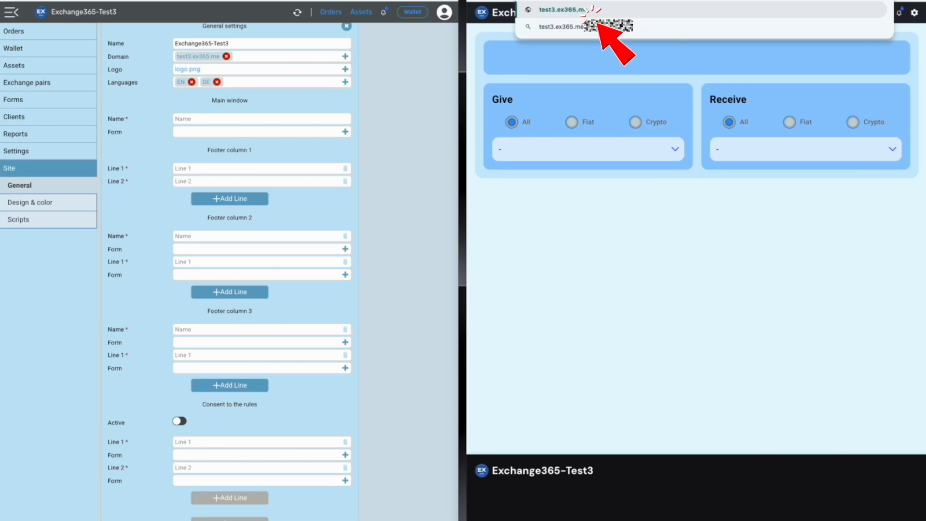
{"action": "key", "text": "Return"}
{"action": "left_click", "coordinate": [877, 13]}
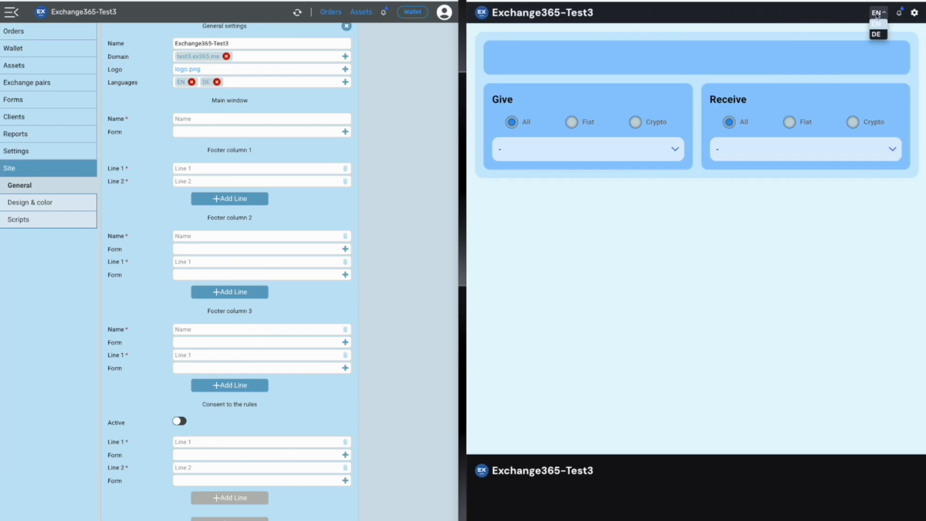
{"action": "left_click", "coordinate": [877, 23]}
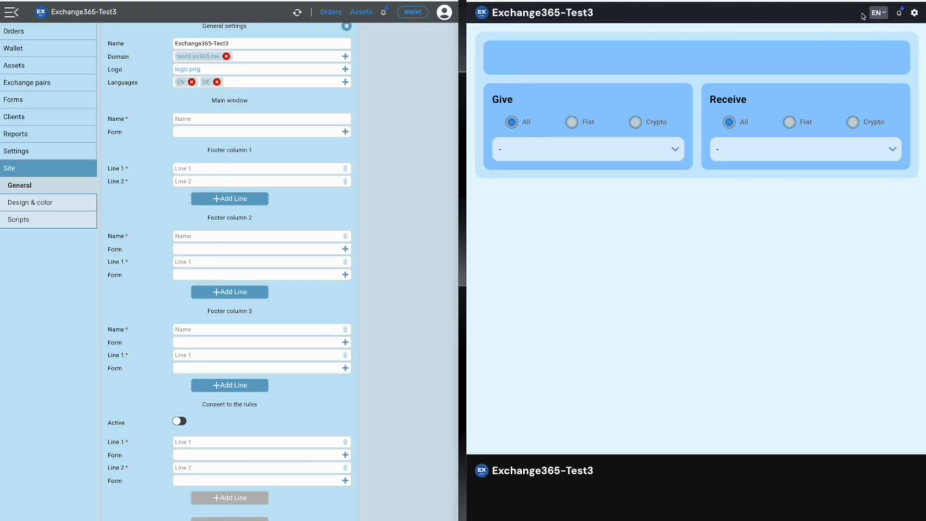
- Create a website form in English titled and headed "Reliable currency exchange for businesses and individuals.", with a description of the support, confidentiality and terms
{"action": "left_click", "coordinate": [18, 102]}
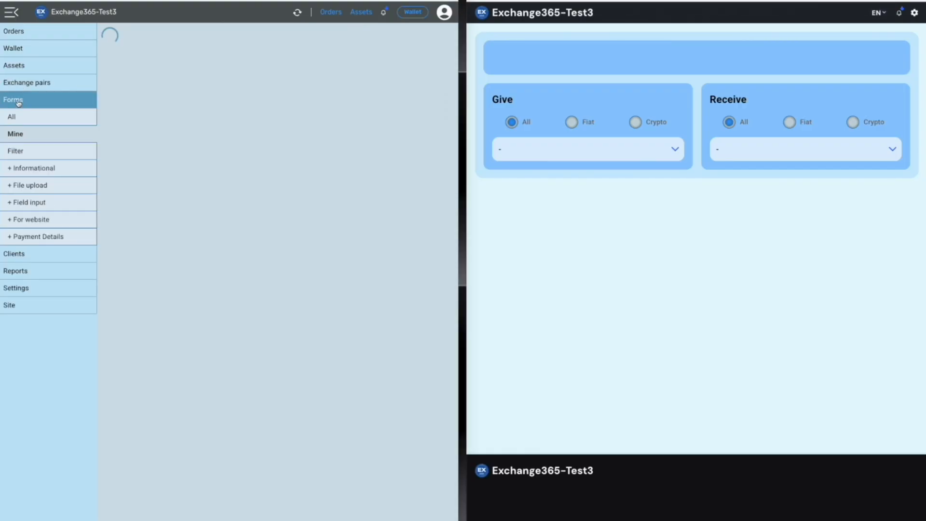
{"action": "left_click", "coordinate": [55, 221]}
{"action": "left_click", "coordinate": [115, 39]}
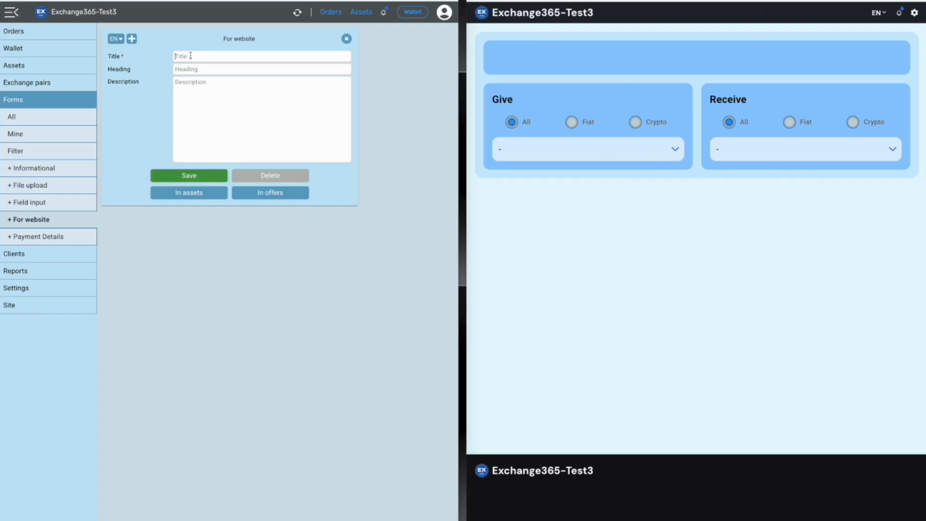
{"action": "type", "text": "Reliable currency exchange for businesses and individuals."}
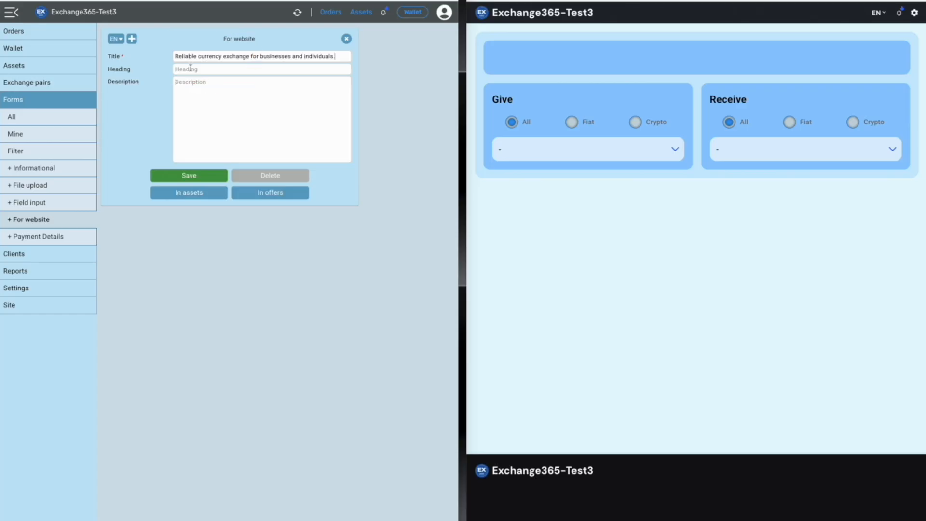
{"action": "type", "text": "Reliable currency exchange for businesses and individuals."}
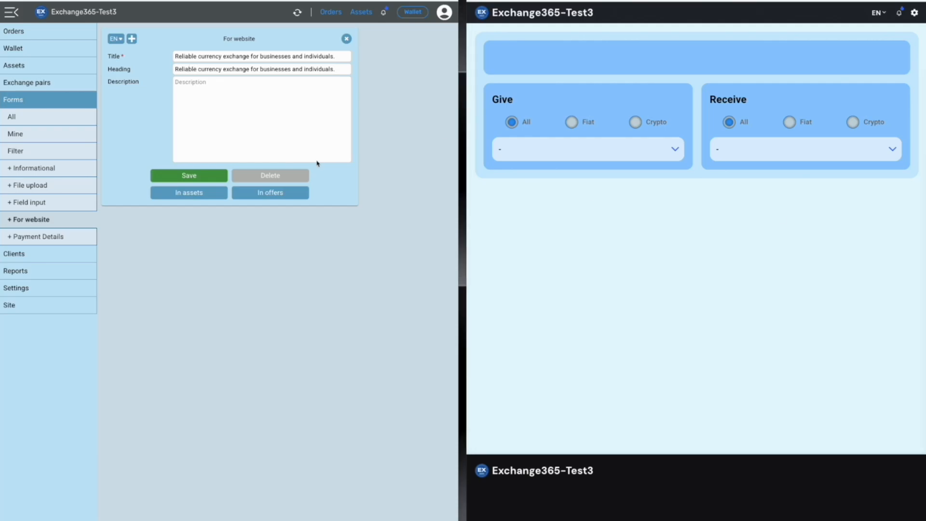
{"action": "left_click", "coordinate": [218, 90]}
{"action": "type", "text": "We support dozens of directions and strictly maintain confidentiality. 24/7 support and transparent terms.  ⚡ Fast: from just a few minutes 🔒 Confidential: data is never shared with third parties ✅ Transparent: the rate is fixed for the duration of the transaction   Need help? Write to us in the website chat or by e-mail — we respond quickly and to the point."}
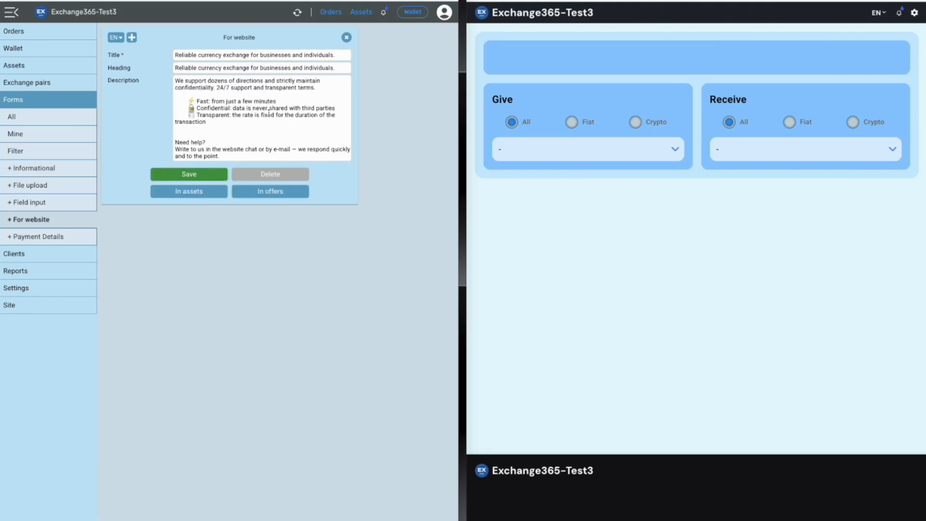
{"action": "left_click", "coordinate": [167, 55]}
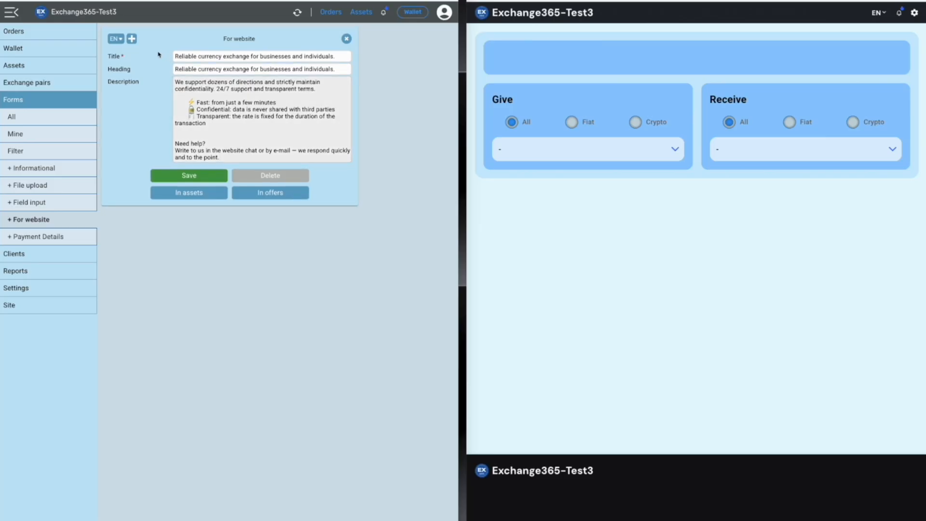
- Add a DE version to the website form with the German heading and description, and save the form
{"action": "left_click", "coordinate": [132, 38]}
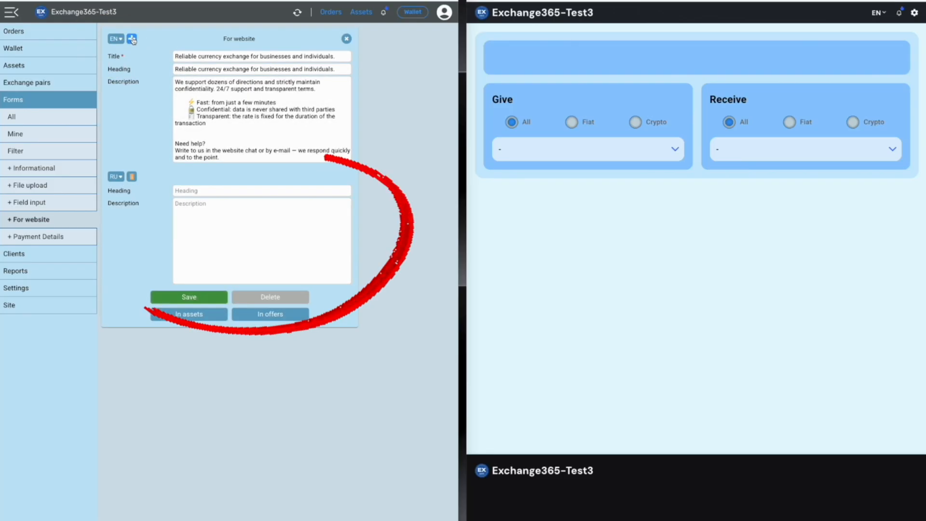
{"action": "left_click", "coordinate": [116, 176]}
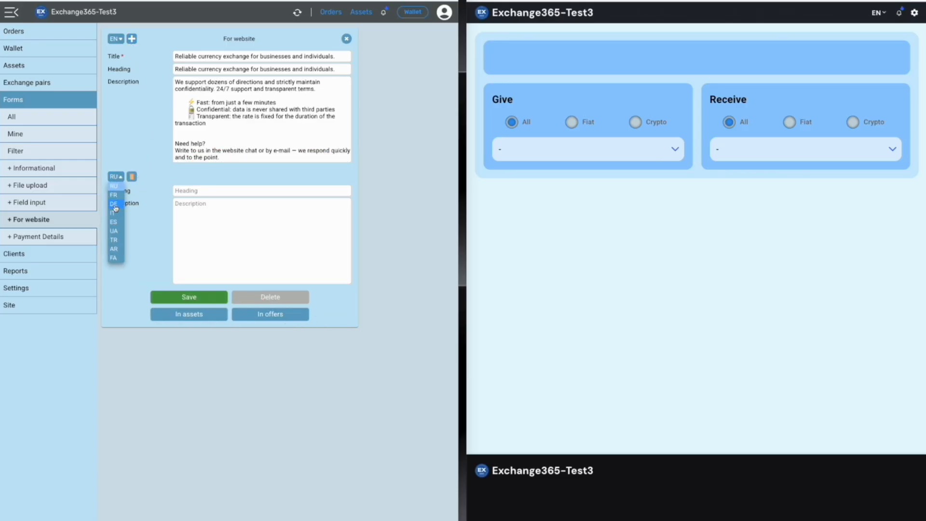
{"action": "left_click", "coordinate": [116, 203]}
{"action": "left_click", "coordinate": [198, 189]}
{"action": "key", "text": "ctrl+v"}
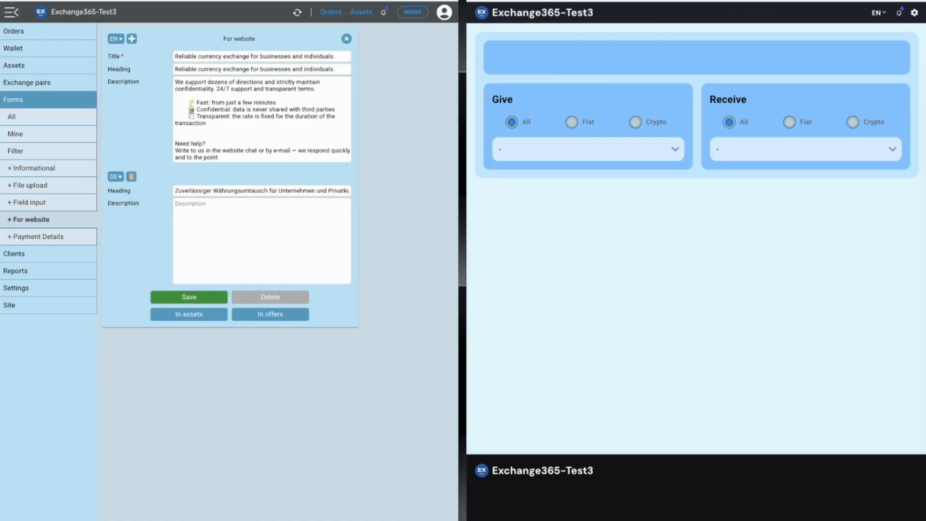
{"action": "left_click", "coordinate": [229, 222]}
{"action": "key", "text": "ctrl+v"}
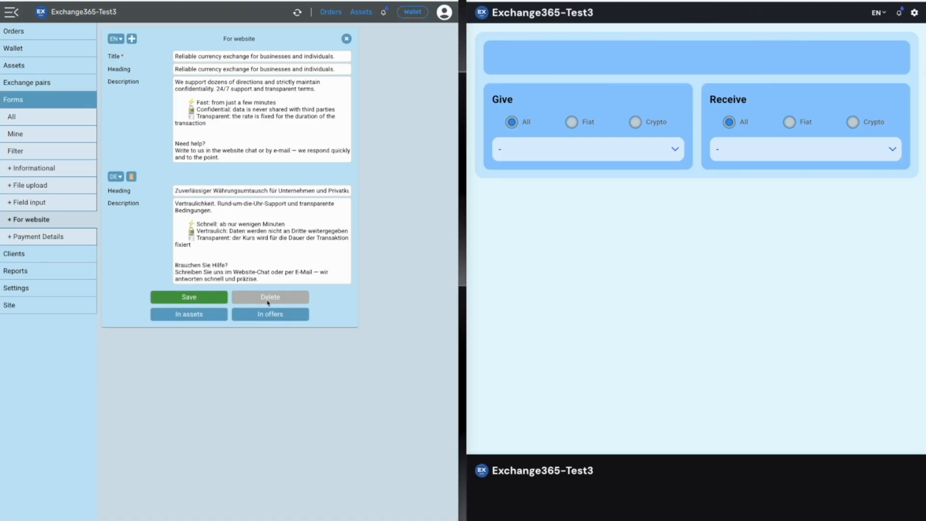
{"action": "left_click", "coordinate": [216, 296]}
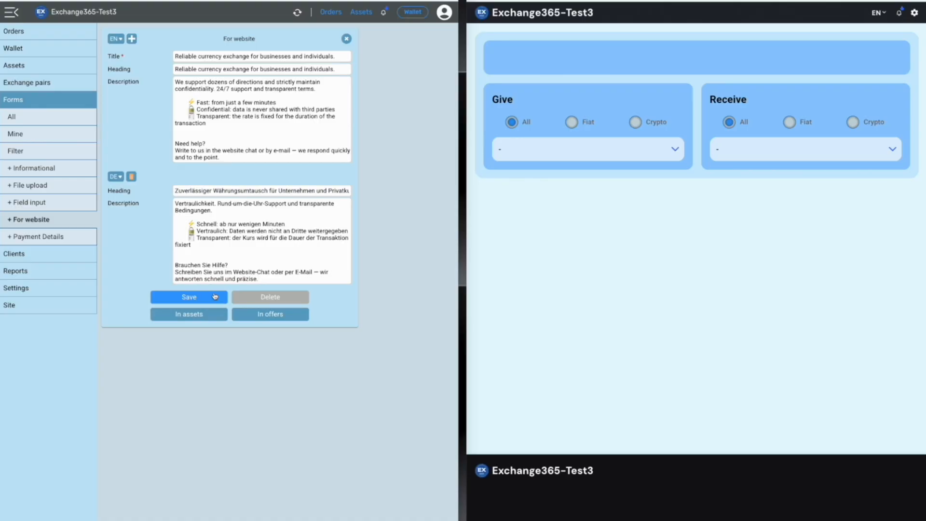
{"action": "left_click", "coordinate": [216, 296]}
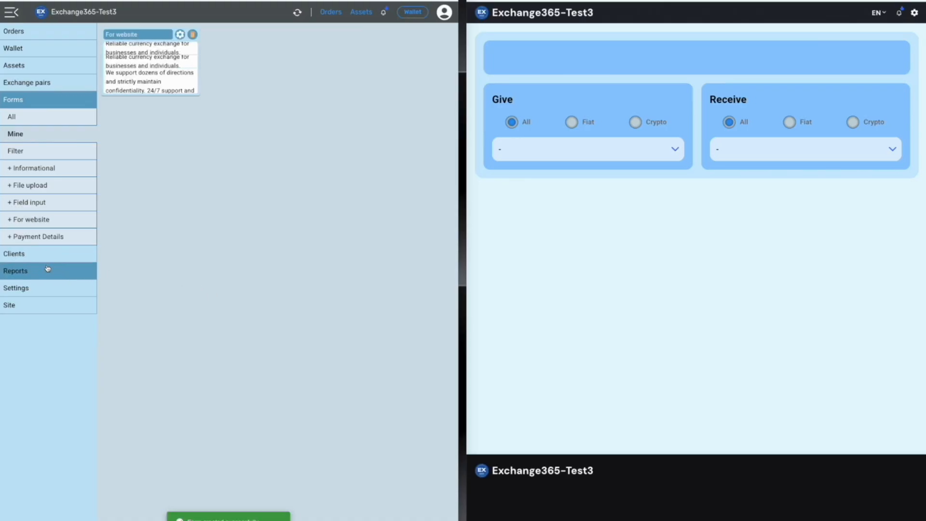
- Set the main window's name to Main Window in the site's general settings
{"action": "left_click", "coordinate": [18, 304]}
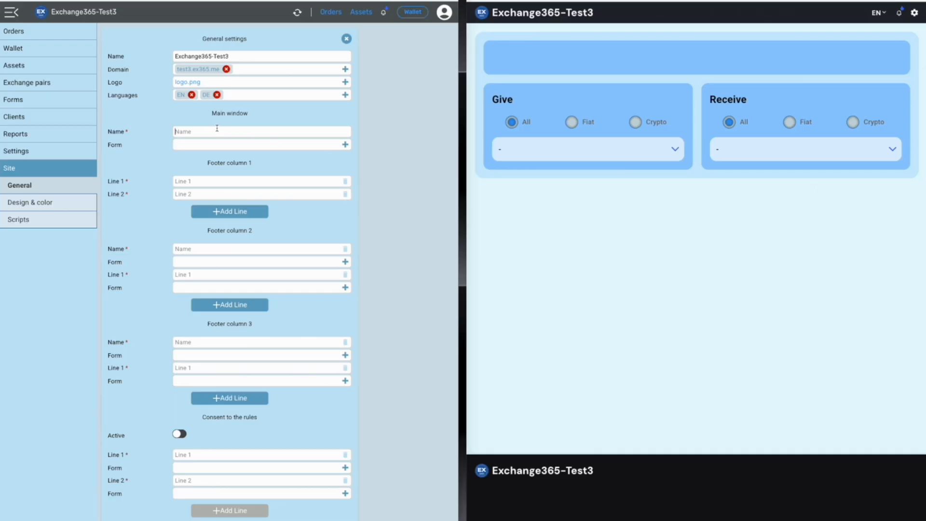
{"action": "type", "text": "Reliable currency exchange for businesses and individuals."}
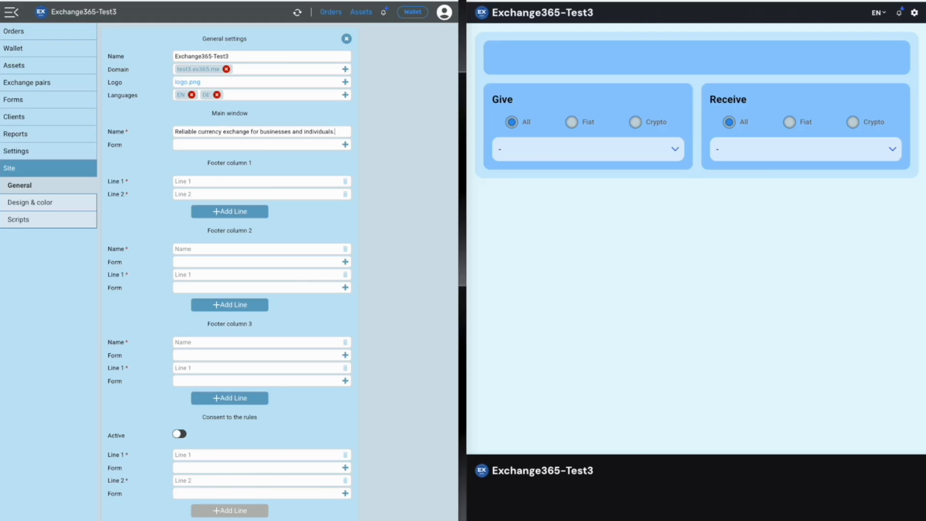
{"action": "left_click", "coordinate": [256, 130]}
{"action": "key", "text": "ctrl+a"}
{"action": "type", "text": "Main Window"}
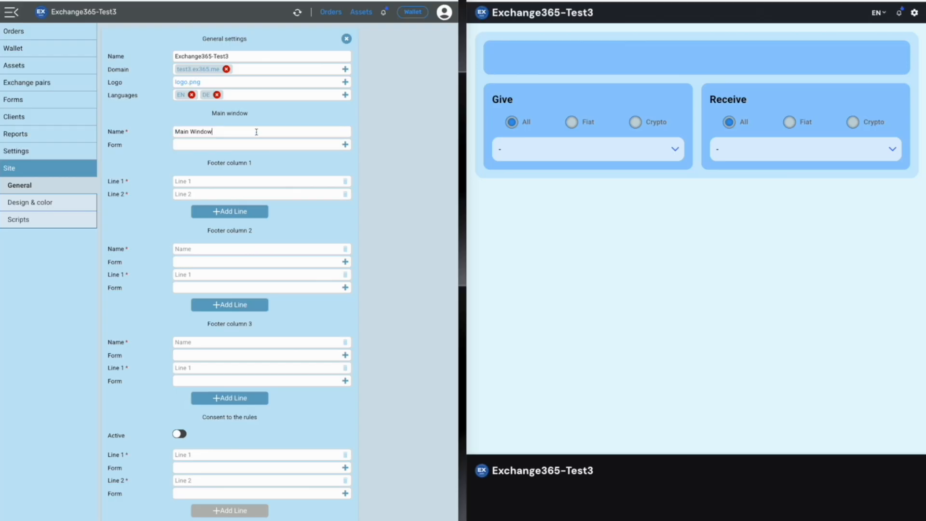
- Assign the "Reliable currency exchange for businesses and individuals." form to the main window and check the site in DE
{"action": "left_click", "coordinate": [345, 145]}
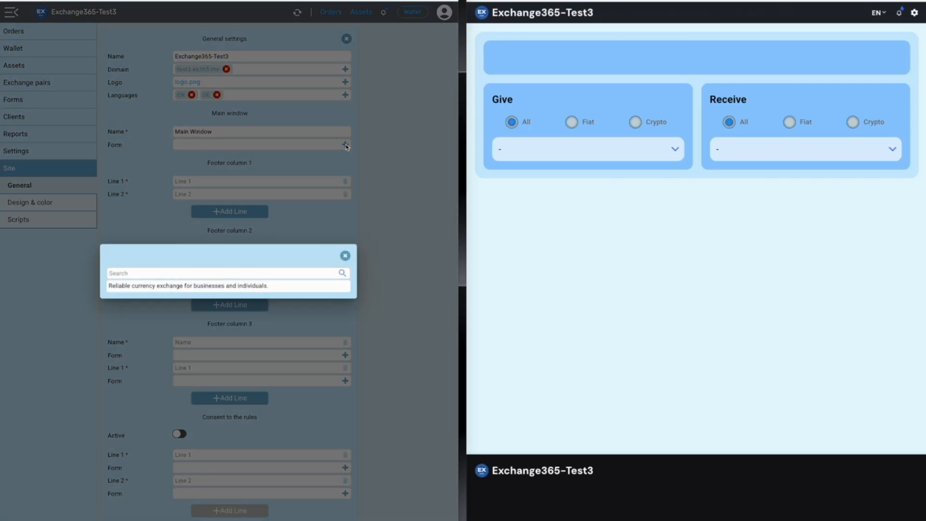
{"action": "left_click", "coordinate": [181, 286]}
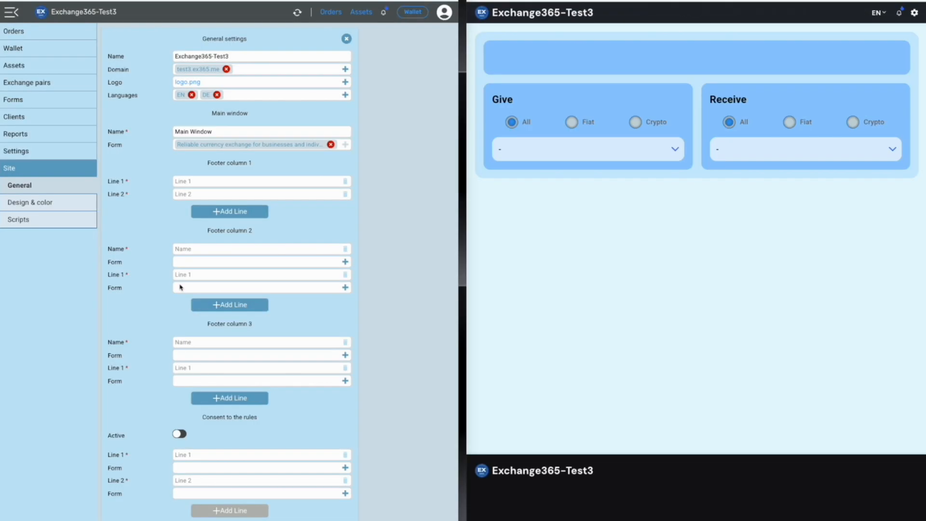
{"action": "scroll", "coordinate": [196, 433], "scroll_direction": "down", "scroll_amount": 1}
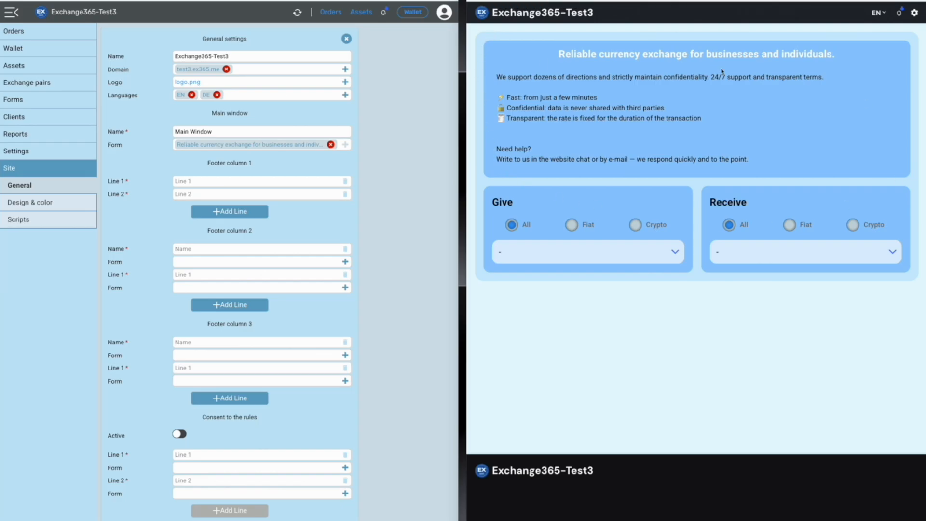
{"action": "left_click", "coordinate": [877, 12]}
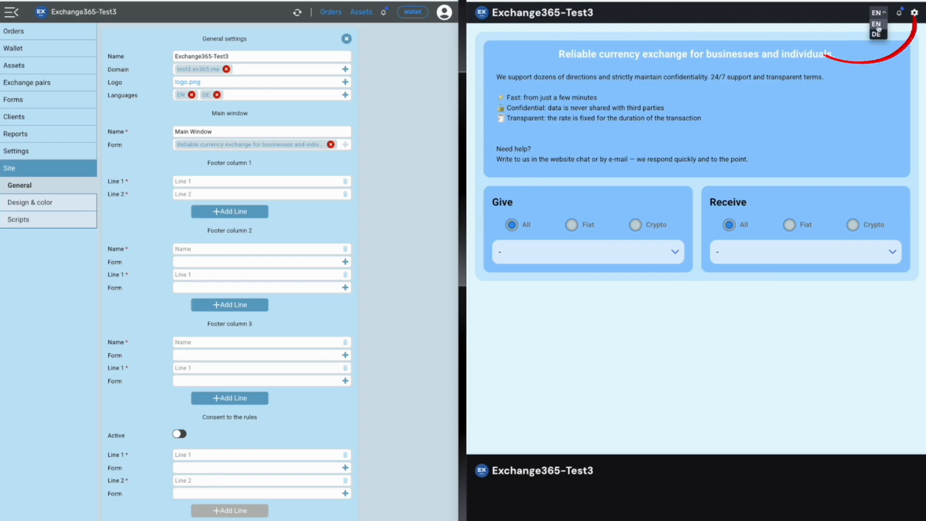
{"action": "left_click", "coordinate": [879, 35]}
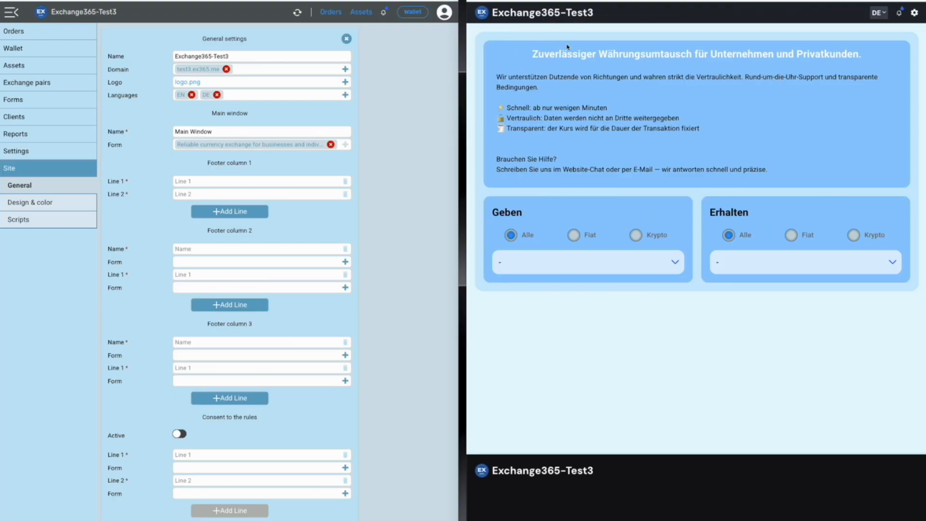
- Fill footer column 1 with the company's postal address on line 1 and its phone number on line 2
{"action": "left_click", "coordinate": [218, 180]}
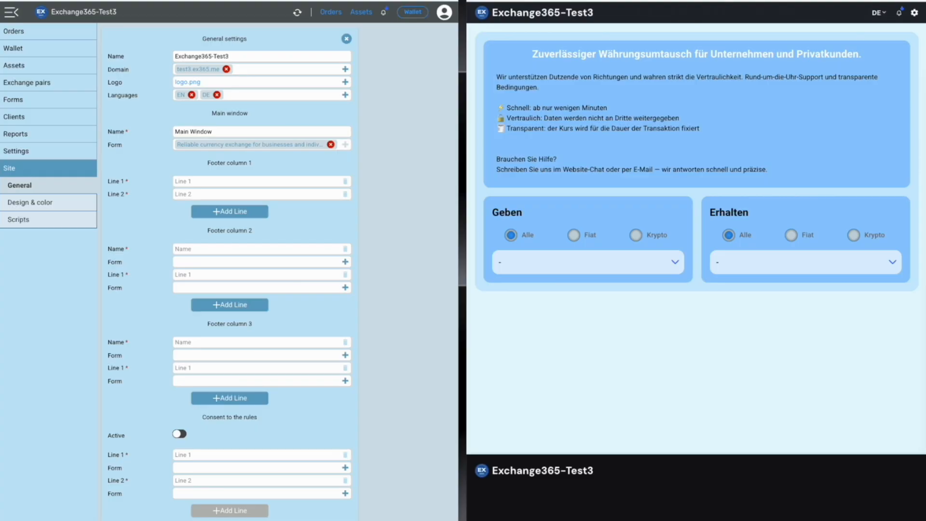
{"action": "type", "text": "📍 Freedom Square 1, 10142 Tallinn, Estonia"}
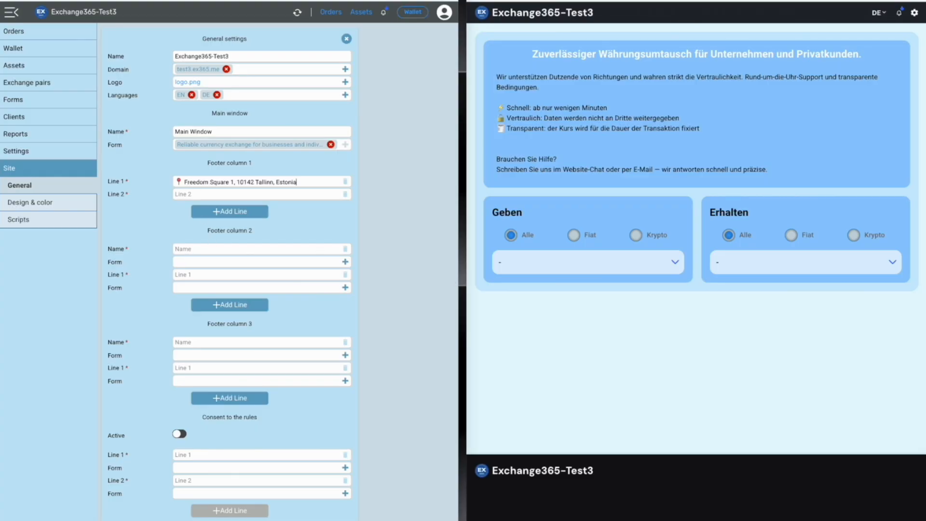
{"action": "left_click", "coordinate": [194, 194]}
{"action": "key", "text": "ctrl+v"}
- Add a Telegram contact as line 3 and an e-mail contact labelled "email:" as line 4 of footer column 1, and refresh the site
{"action": "left_click", "coordinate": [233, 212]}
{"action": "left_click", "coordinate": [187, 207]}
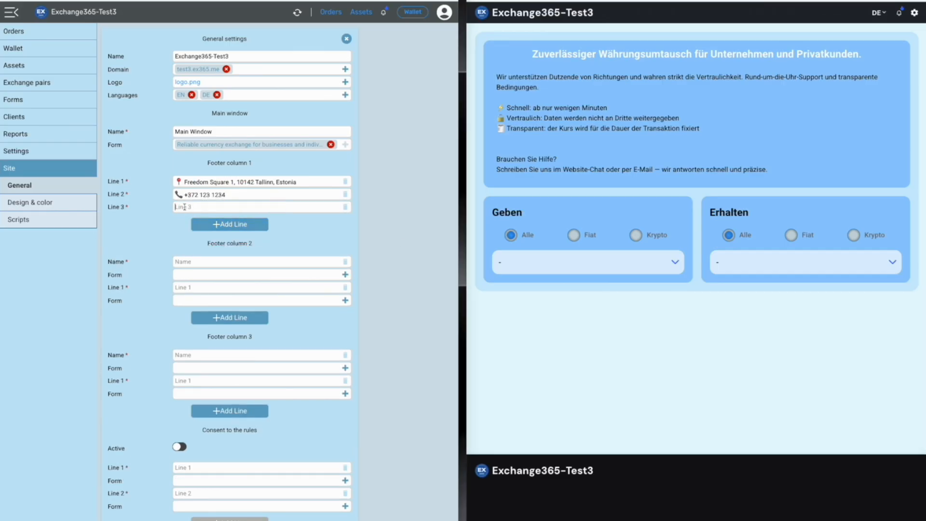
{"action": "type", "text": "✈️ Telegram: @ex365_me"}
{"action": "left_click", "coordinate": [230, 224]}
{"action": "left_click", "coordinate": [186, 220]}
{"action": "key", "text": "ctrl+v"}
{"action": "left_click", "coordinate": [184, 220]}
{"action": "type", "text": "em"}
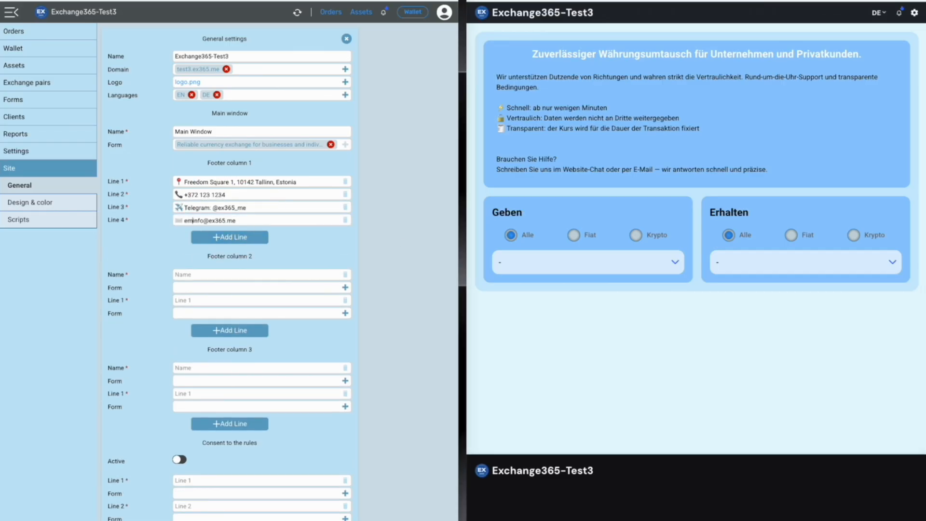
{"action": "type", "text": "ail:"}
{"action": "scroll", "coordinate": [229, 270], "scroll_direction": "down", "scroll_amount": 1}
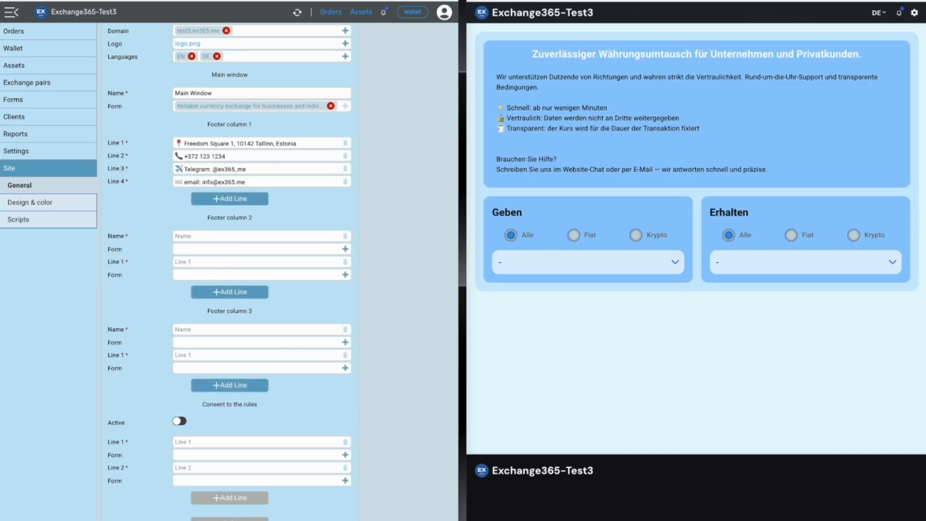
{"action": "left_click", "coordinate": [504, 1]}
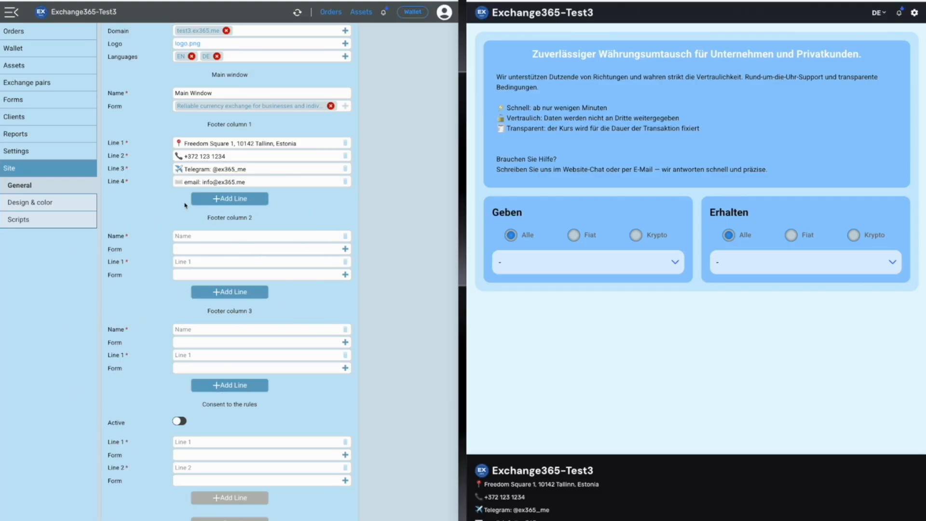
- Create a website form in EN titled "Footer — Column 2 title: Legal Information" with the heading "Legal Information"
{"action": "left_click", "coordinate": [15, 101]}
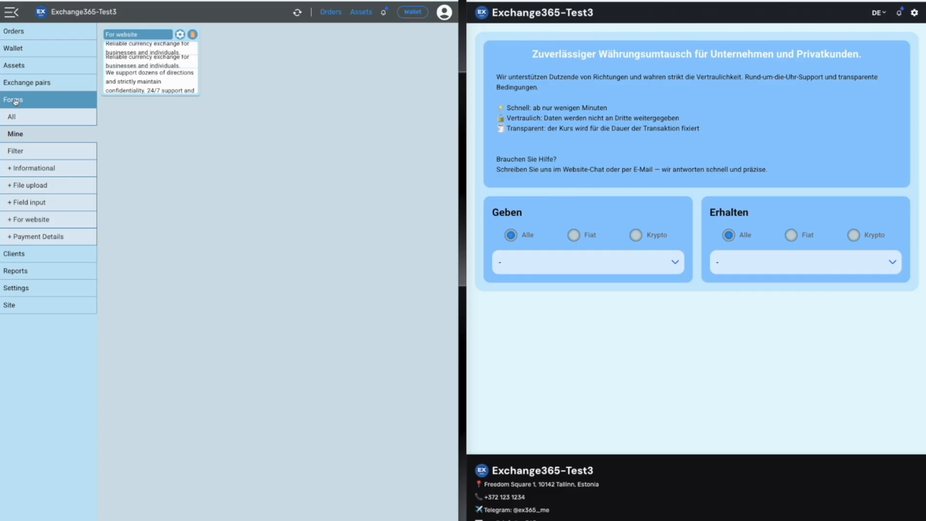
{"action": "left_click", "coordinate": [26, 219]}
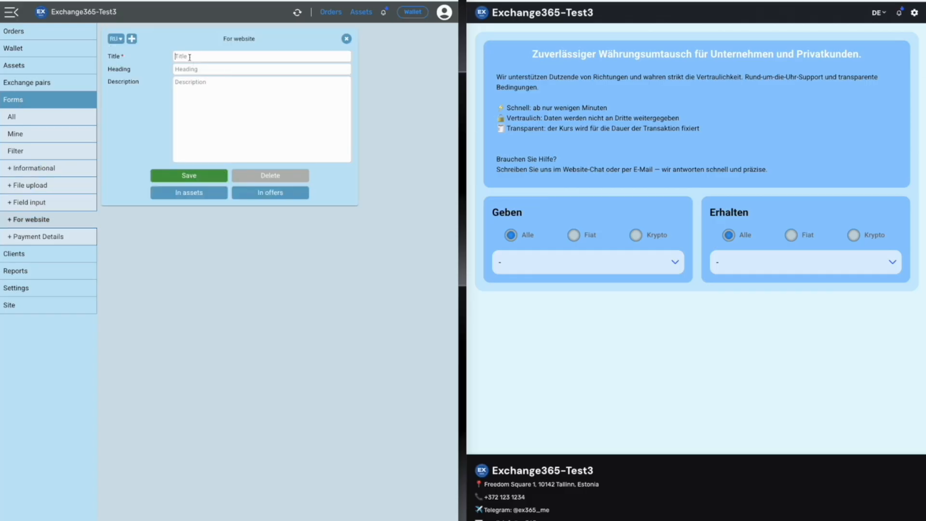
{"action": "type", "text": "Footer — Column 2 title: Legal Information"}
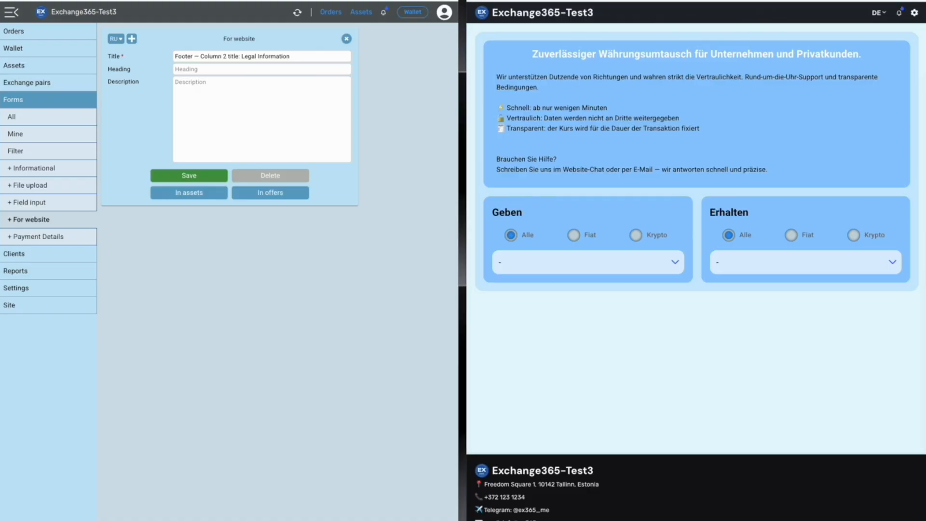
{"action": "left_click", "coordinate": [193, 69]}
{"action": "type", "text": "Legal Information"}
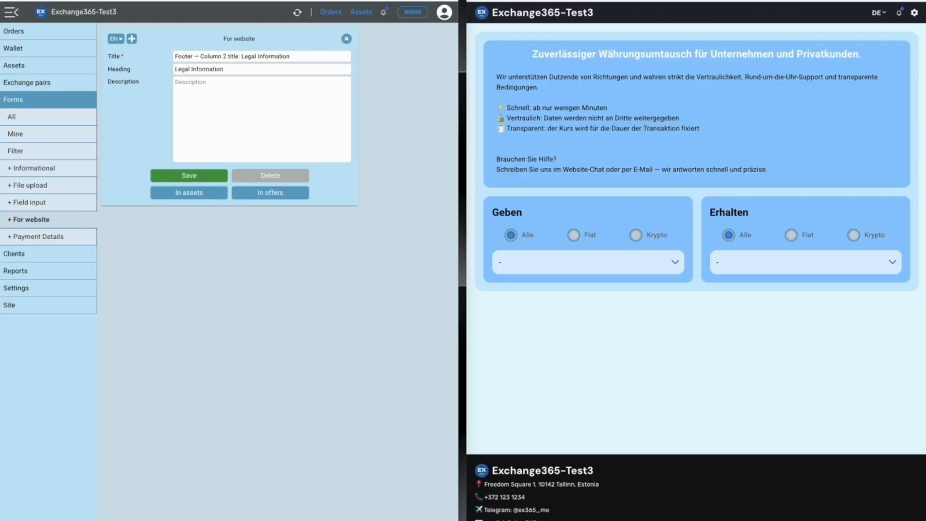
- Add a DE version with the heading "Rechtliche Informationen" to the Legal Information form and save it
{"action": "left_click", "coordinate": [133, 39]}
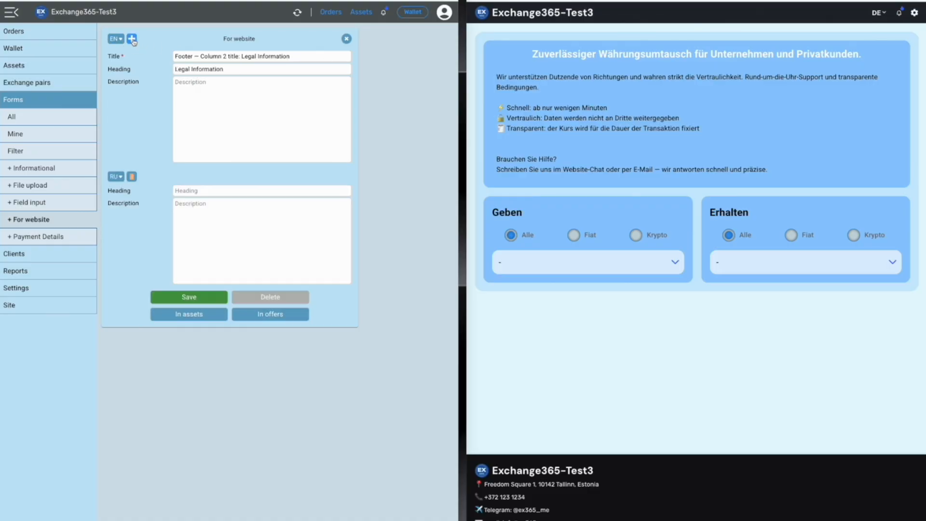
{"action": "left_click", "coordinate": [118, 177]}
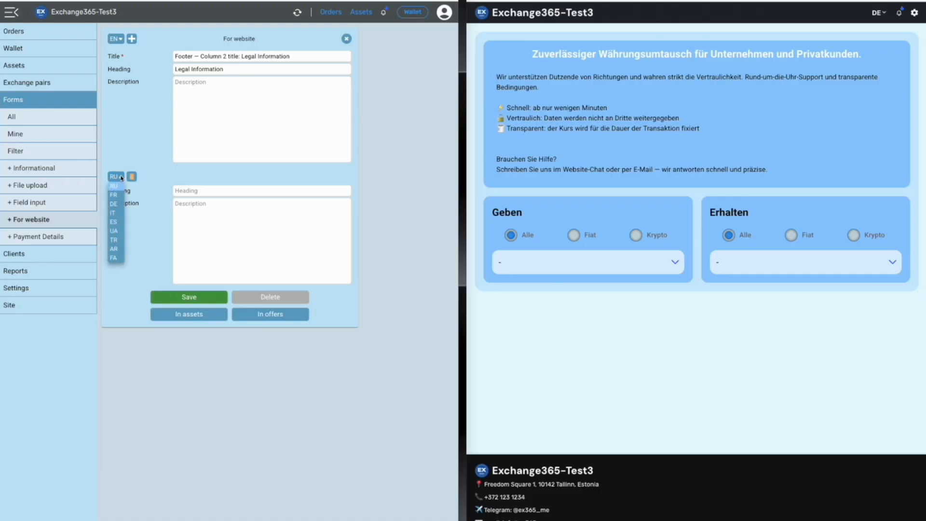
{"action": "left_click", "coordinate": [114, 203]}
{"action": "left_click", "coordinate": [207, 192]}
{"action": "type", "text": "Rechtliche Informationen"}
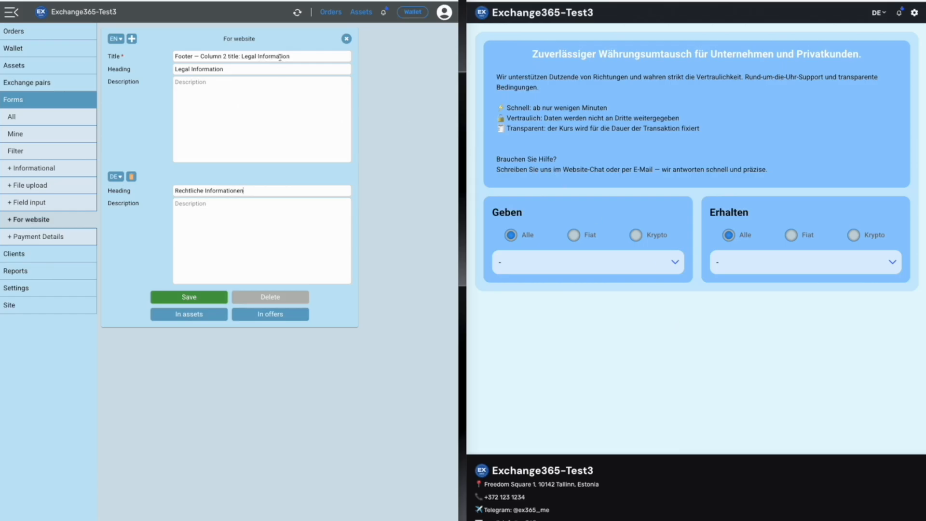
{"action": "left_click", "coordinate": [203, 295]}
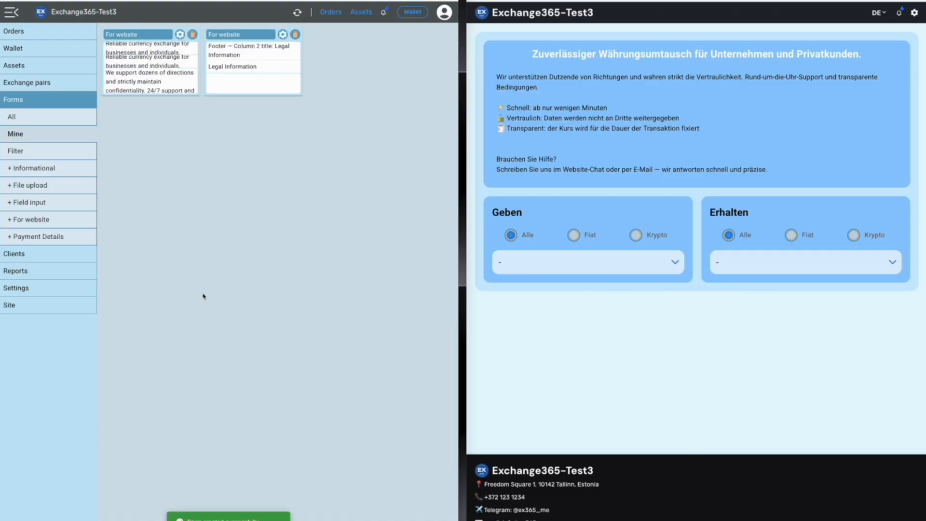
- Name footer column 2 "Legal Information", attach its title form without any lines below, and check the site in EN
{"action": "left_click", "coordinate": [30, 306]}
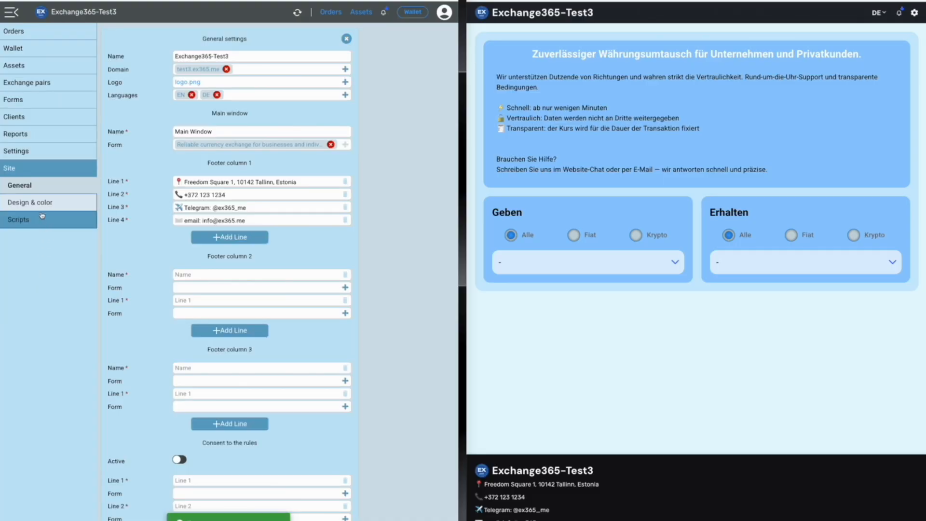
{"action": "left_click", "coordinate": [216, 275]}
{"action": "type", "text": "Legal Information"}
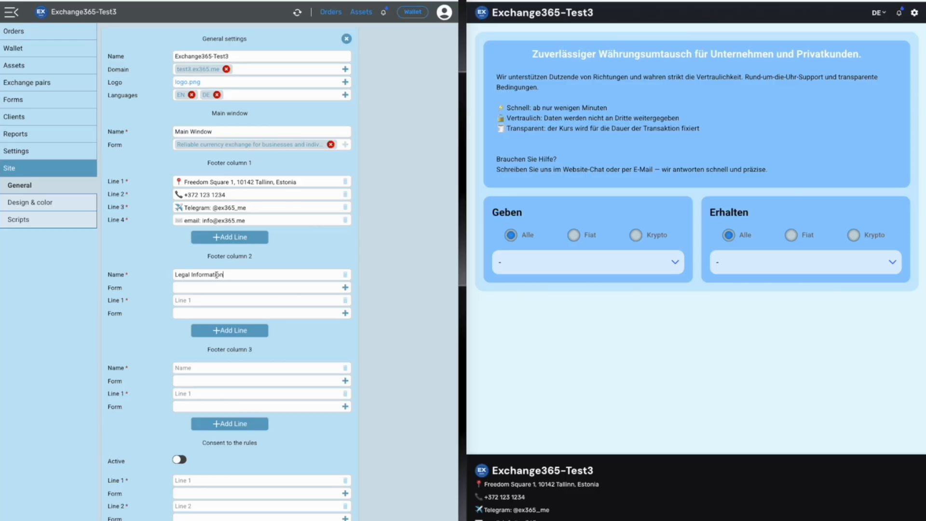
{"action": "left_click", "coordinate": [345, 288]}
{"action": "left_click", "coordinate": [227, 280]}
{"action": "scroll", "coordinate": [269, 492], "scroll_direction": "down", "scroll_amount": 1}
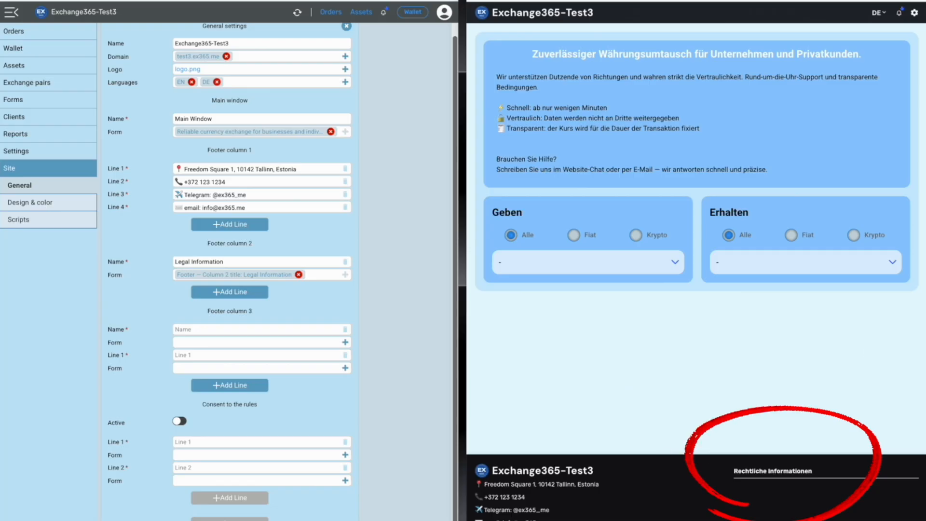
{"action": "left_click", "coordinate": [877, 14]}
{"action": "left_click", "coordinate": [877, 25]}
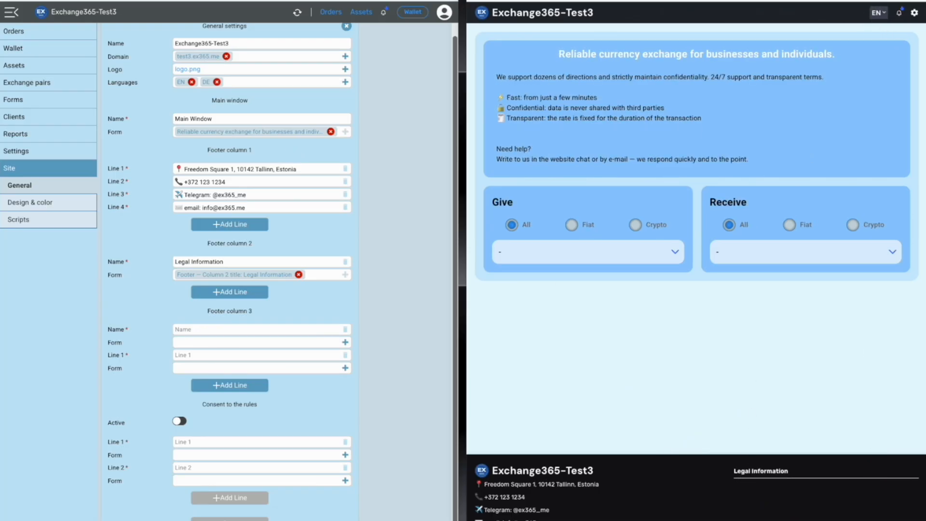
- Create an EN website form titled "Footer — Column 2, line 1: General Terms", headed "General Terms and Conditions", with the terms text as description
{"action": "left_click", "coordinate": [17, 100]}
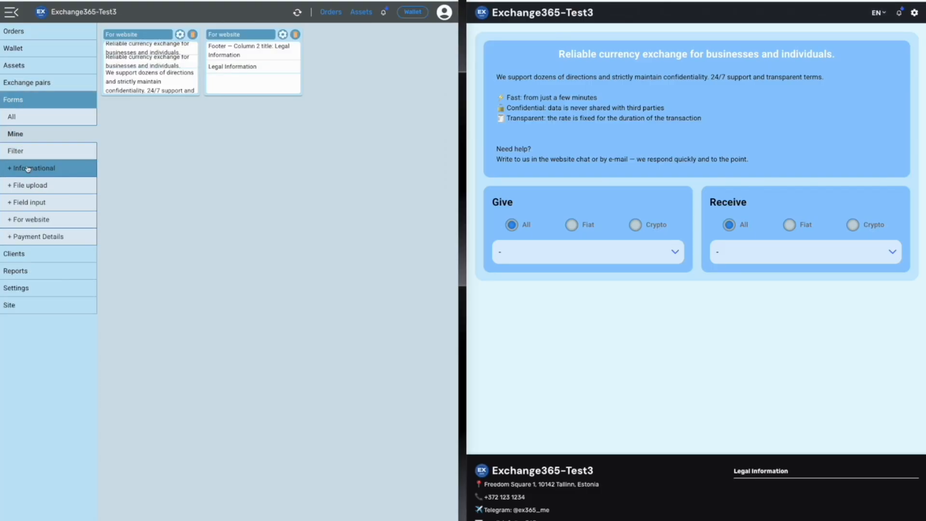
{"action": "left_click", "coordinate": [29, 220]}
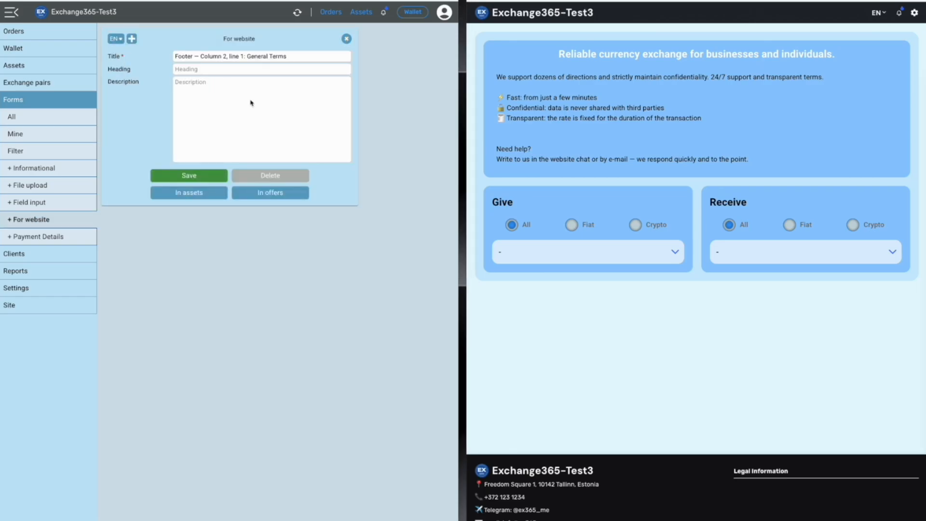
{"action": "left_click", "coordinate": [201, 69]}
{"action": "type", "text": "General Terms and Conditions"}
{"action": "left_click", "coordinate": [203, 84]}
{"action": "key", "text": "ctrl+v"}
{"action": "scroll", "coordinate": [232, 118], "scroll_direction": "up", "scroll_amount": 10}
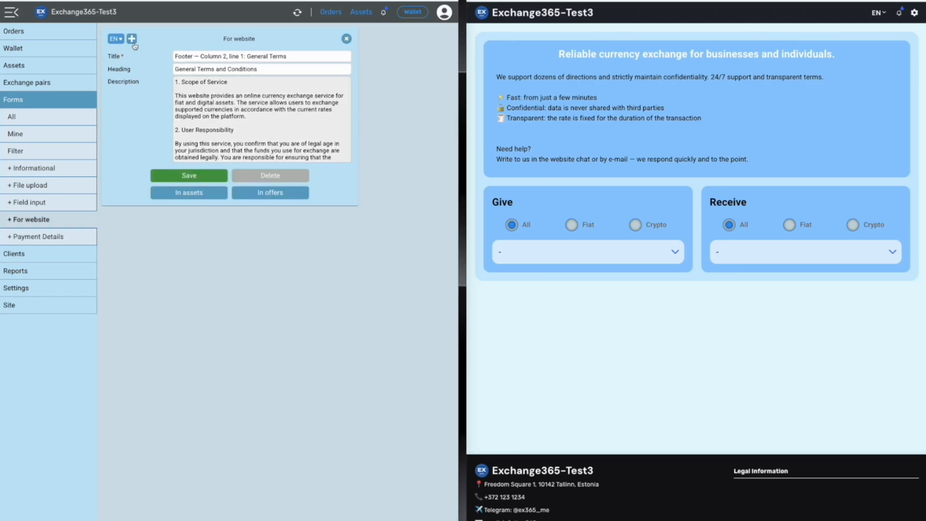
- Add a DE version headed "Allgemeine Geschäftsbedingungen" with the German terms text to the General Terms form and save it
{"action": "left_click", "coordinate": [132, 39]}
{"action": "left_click", "coordinate": [115, 177]}
{"action": "left_click", "coordinate": [116, 205]}
{"action": "left_click", "coordinate": [198, 192]}
{"action": "type", "text": "Allgemeine Geschäftsbedingungen"}
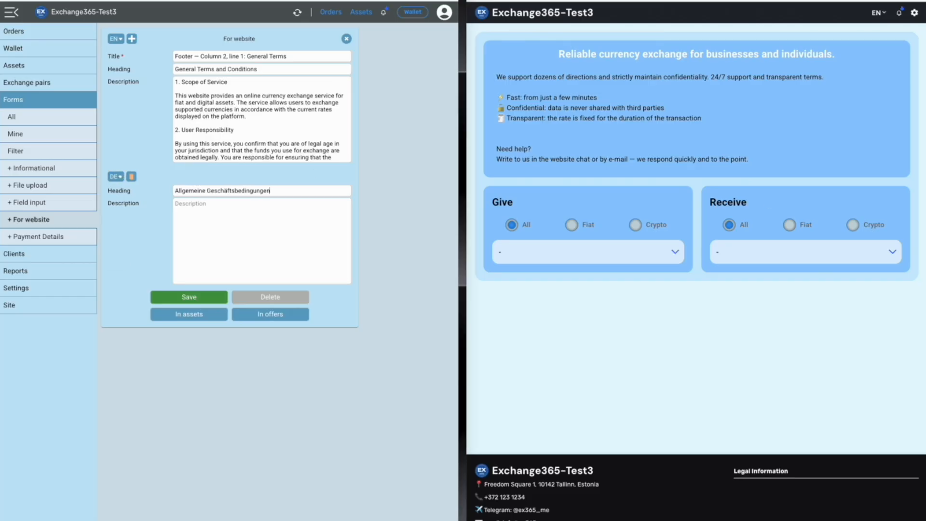
{"action": "left_click", "coordinate": [239, 221]}
{"action": "key", "text": "ctrl+v"}
{"action": "left_click", "coordinate": [189, 297]}
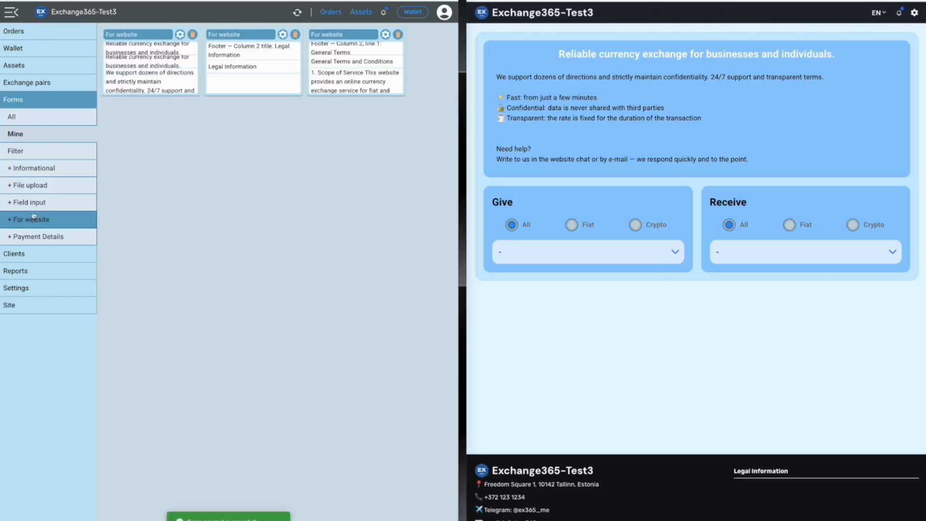
- Create an EN website form titled "AML" with the heading "AML Policy" and the policy text as description
{"action": "left_click", "coordinate": [31, 220]}
{"action": "left_click", "coordinate": [117, 39]}
{"action": "left_click", "coordinate": [116, 58]}
{"action": "left_click", "coordinate": [192, 56]}
{"action": "type", "text": "AML"}
{"action": "left_click", "coordinate": [202, 70]}
{"action": "type", "text": "AML Policy"}
{"action": "left_click", "coordinate": [238, 111]}
{"action": "key", "text": "ctrl+v"}
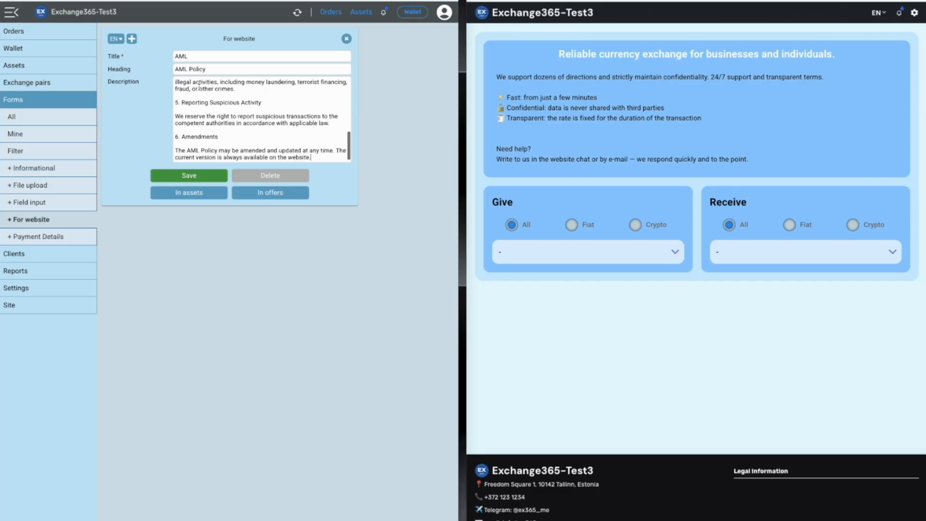
- Add a DE version headed "AML-Richtlinie" with the German policy text to the AML form and save it
{"action": "left_click", "coordinate": [131, 39]}
{"action": "left_click", "coordinate": [215, 191]}
{"action": "type", "text": "AML-Richtlinie"}
{"action": "left_click", "coordinate": [207, 209]}
{"action": "type", "text": "1. Allgemeine Bestimmungen  Der Service verpflichtet sich, internationale Standards zur Bekämpfung der Geldwäsche (AML) und der Terrorismusfinanzierung (CFT) einzuhalten.  2. Kundenidentifizierung (KYC)  Wir können von Nutzern Ausweisdokumente sowie zusätzliche Informationen zur Bestätigung der Herkunft der Gelder anfordern. Die Verifizierung erfolgt gemäß den gesetzlichen Anforderungen."}
{"action": "left_click", "coordinate": [194, 297]}
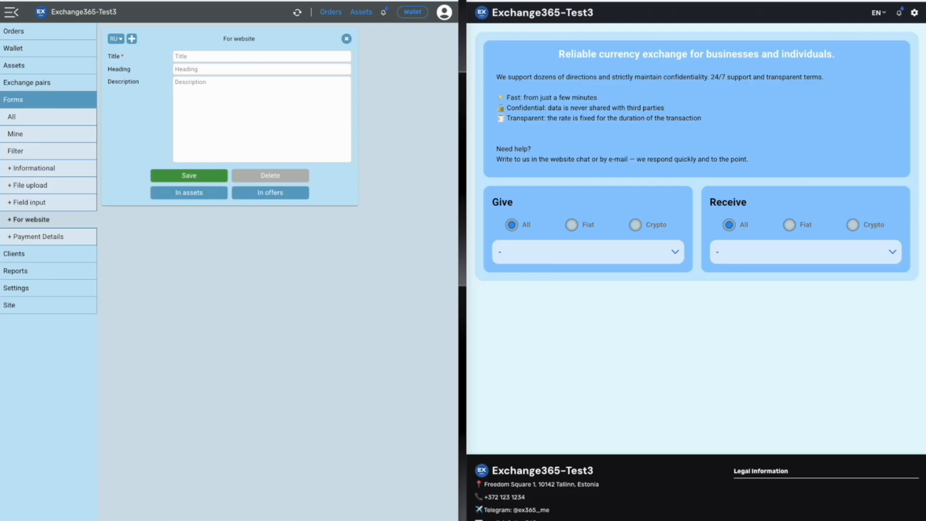
- Create an EN website form titled "KYC" with the heading "KYC Policy" and the policy text as description
{"action": "type", "text": "KYC"}
{"action": "left_click", "coordinate": [195, 71]}
{"action": "type", "text": "KYC Policy"}
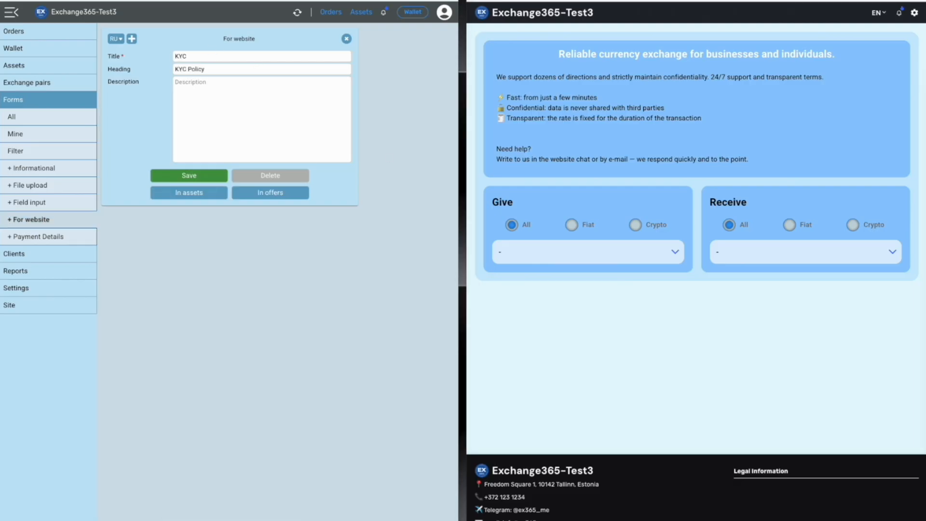
{"action": "left_click", "coordinate": [196, 95]}
{"action": "key", "text": "ctrl+v"}
{"action": "left_click", "coordinate": [116, 40]}
{"action": "left_click", "coordinate": [116, 47]}
- Add a DE version headed "KYC-Richtlinie" with the German policy text to the KYC form and save it
{"action": "left_click", "coordinate": [132, 39]}
{"action": "left_click", "coordinate": [121, 181]}
{"action": "left_click", "coordinate": [119, 191]}
{"action": "left_click", "coordinate": [213, 190]}
{"action": "type", "text": "KYC-Richtlinie"}
{"action": "left_click", "coordinate": [203, 261]}
{"action": "key", "text": "ctrl+v"}
{"action": "left_click", "coordinate": [189, 296]}
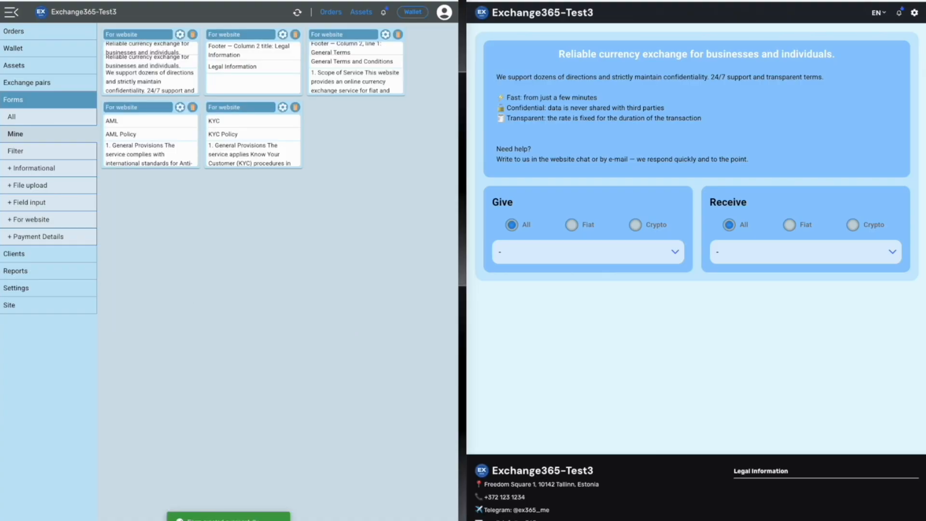
- Add the line "General Terms and Conditions" to footer column 2 and link it to the form "Footer — Column 2, line 1: General Terms"
{"action": "left_click", "coordinate": [38, 307]}
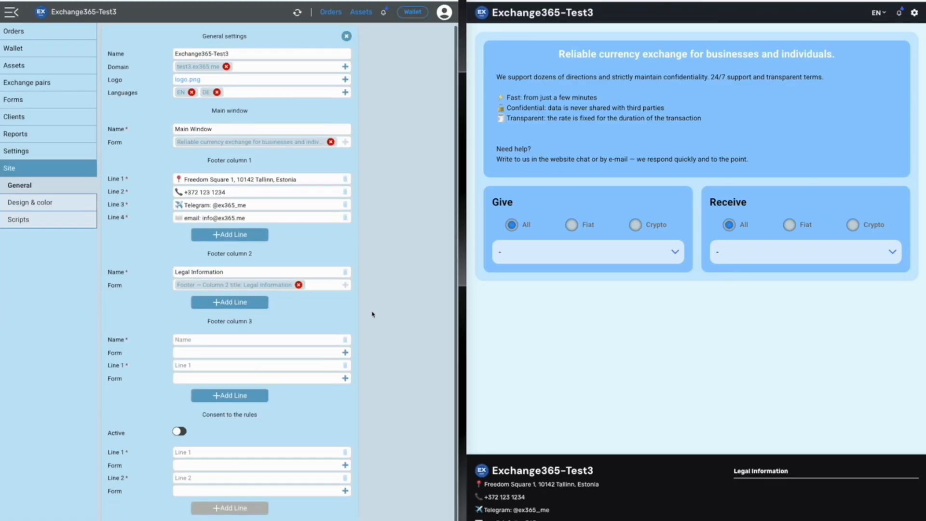
{"action": "scroll", "coordinate": [372, 310], "scroll_direction": "down", "scroll_amount": 1}
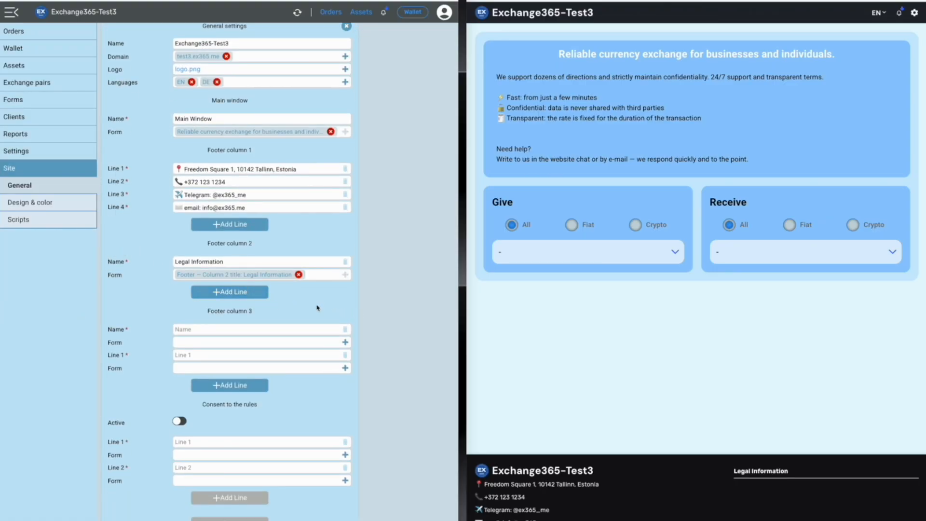
{"action": "left_click", "coordinate": [220, 291]}
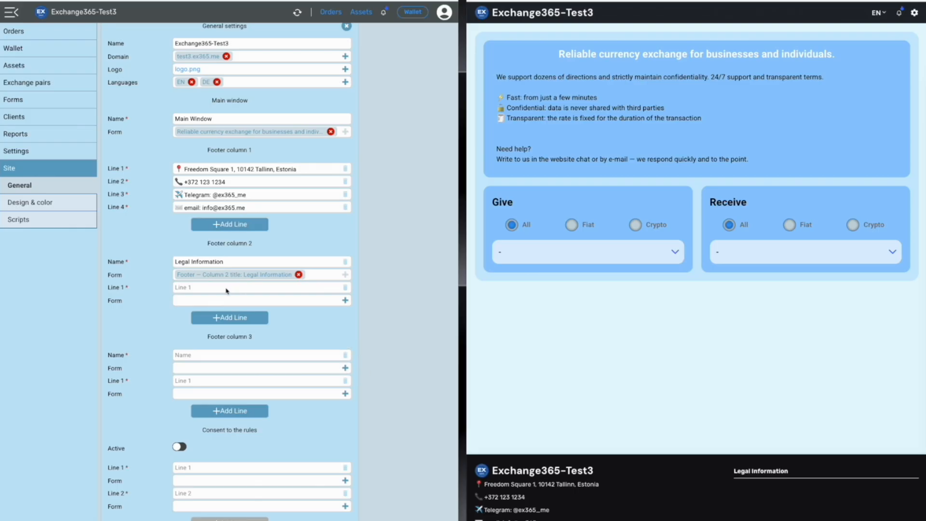
{"action": "type", "text": "General Terms and Conditions"}
{"action": "left_click", "coordinate": [345, 300]}
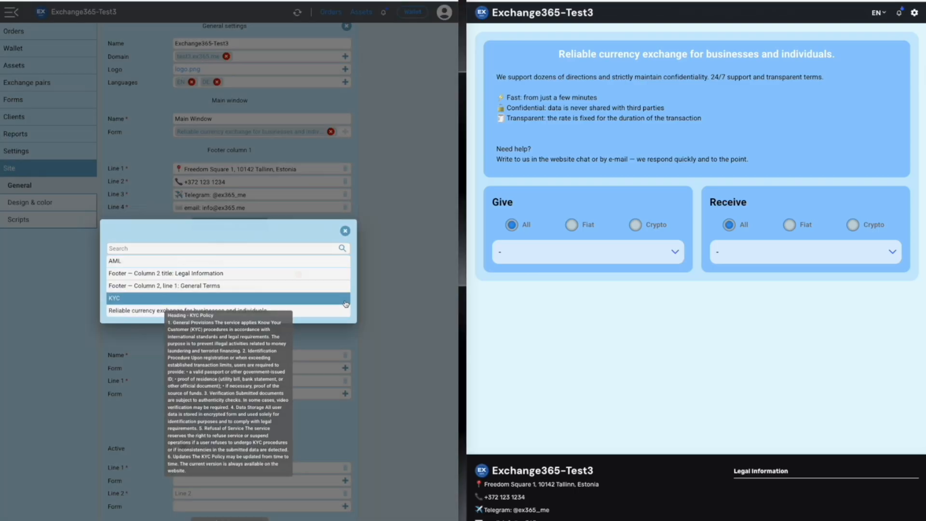
{"action": "left_click", "coordinate": [227, 286]}
- Add a second line "AML" to footer column 2 and link it to the AML form
{"action": "left_click", "coordinate": [224, 317]}
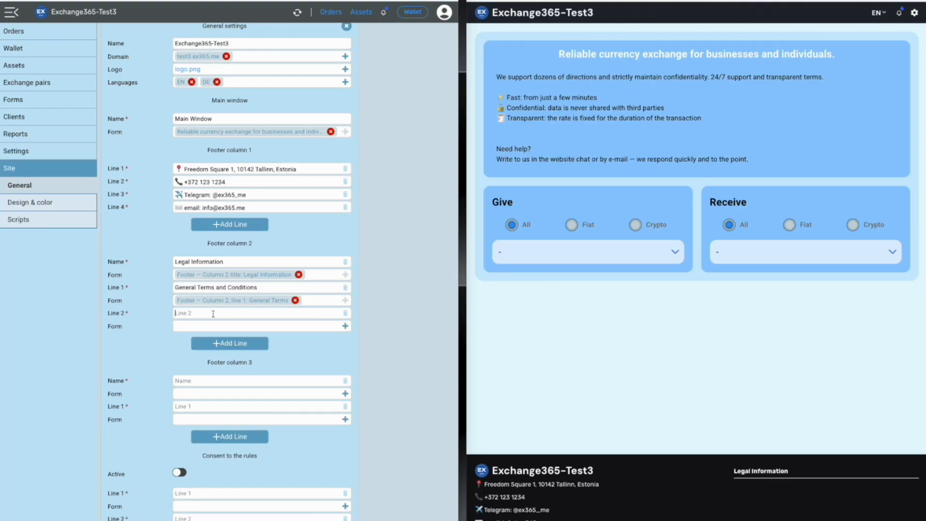
{"action": "type", "text": "AML"}
{"action": "left_click", "coordinate": [344, 326]}
{"action": "left_click", "coordinate": [208, 296]}
- Add a third line "KYC" to footer column 2, link it to the KYC form, and save the general settings
{"action": "left_click", "coordinate": [246, 343]}
{"action": "type", "text": "KYC"}
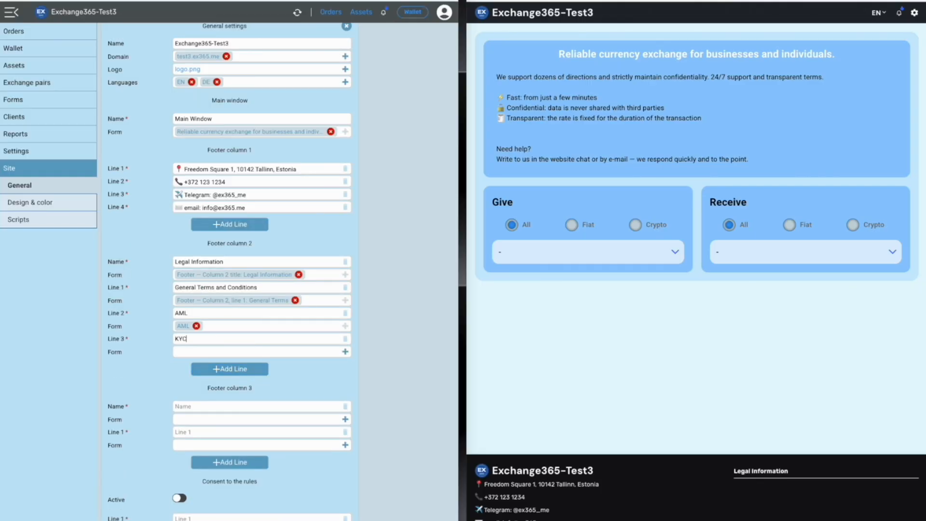
{"action": "left_click", "coordinate": [344, 351]}
{"action": "left_click", "coordinate": [207, 262]}
{"action": "scroll", "coordinate": [319, 434], "scroll_direction": "down", "scroll_amount": 2}
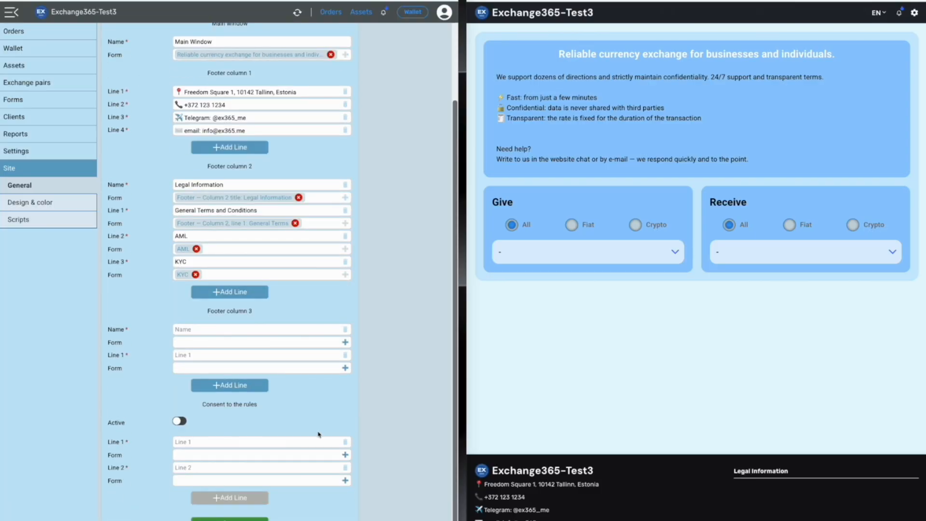
{"action": "left_click", "coordinate": [235, 518]}
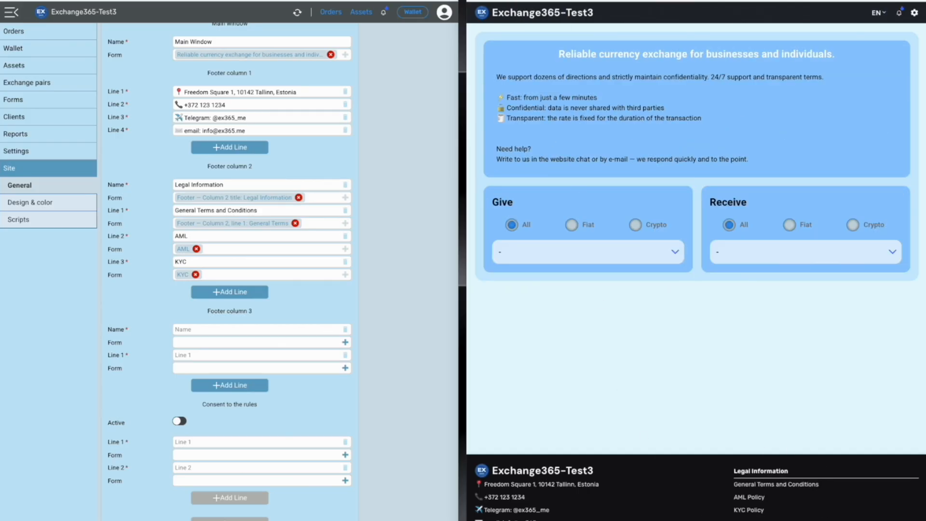
- Check the General Terms and Conditions and AML Policy pages through the English website's footer links
{"action": "left_click", "coordinate": [793, 485]}
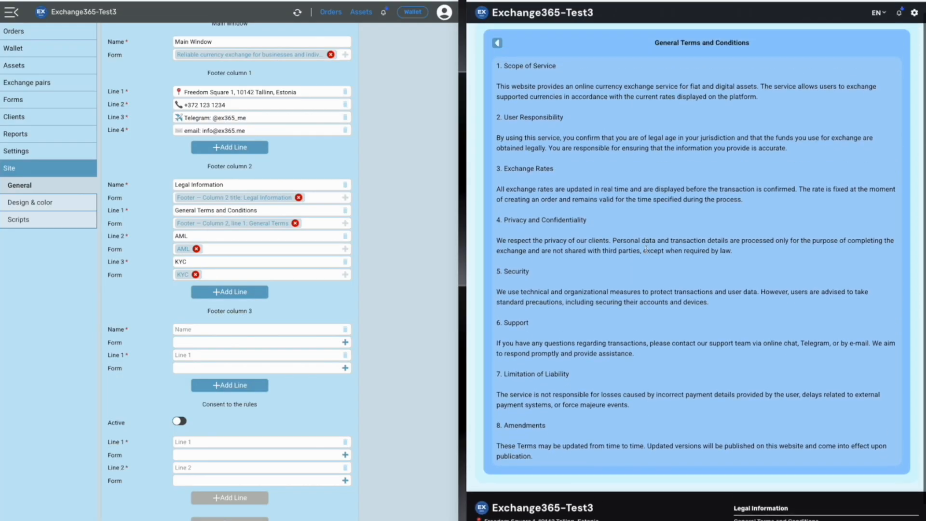
{"action": "left_click", "coordinate": [498, 54]}
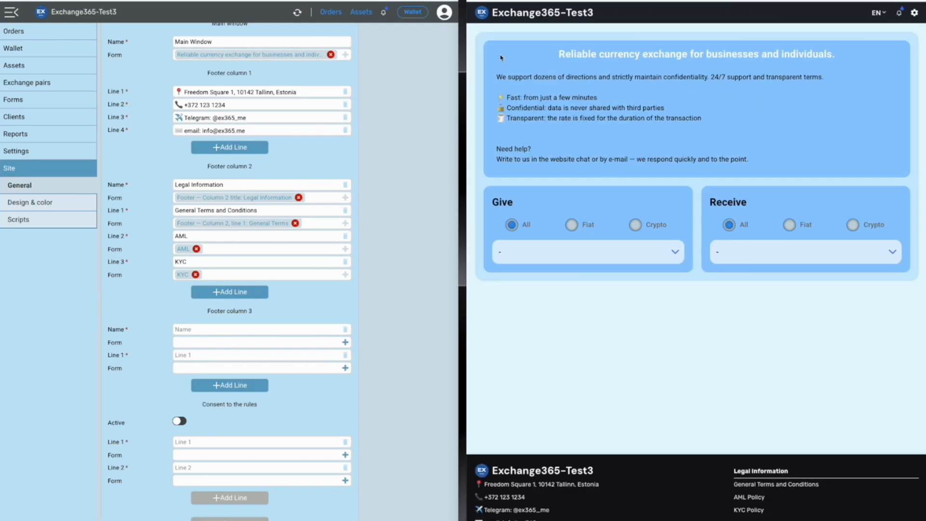
{"action": "left_click", "coordinate": [751, 500]}
{"action": "left_click", "coordinate": [497, 54]}
- Switch the website's language to DE and check the KYC-Richtlinie page through its footer link
{"action": "left_click", "coordinate": [878, 12]}
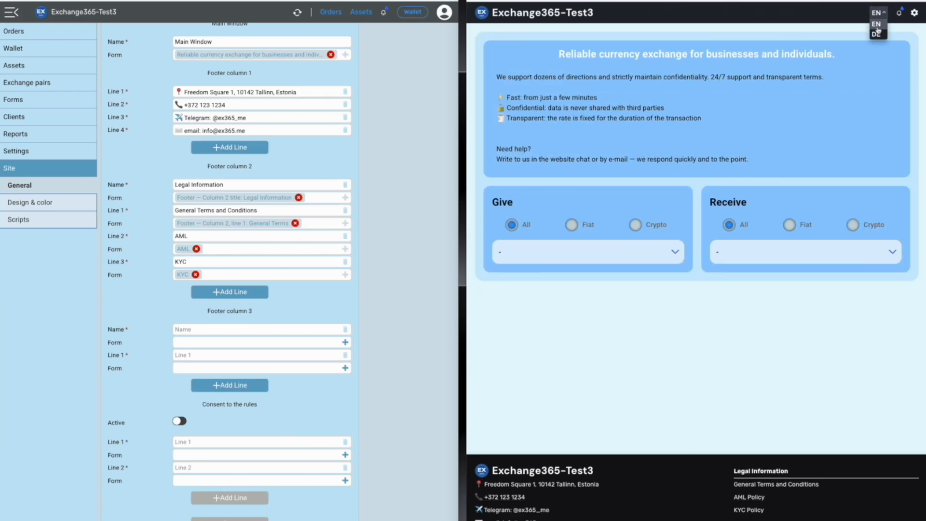
{"action": "left_click", "coordinate": [879, 37]}
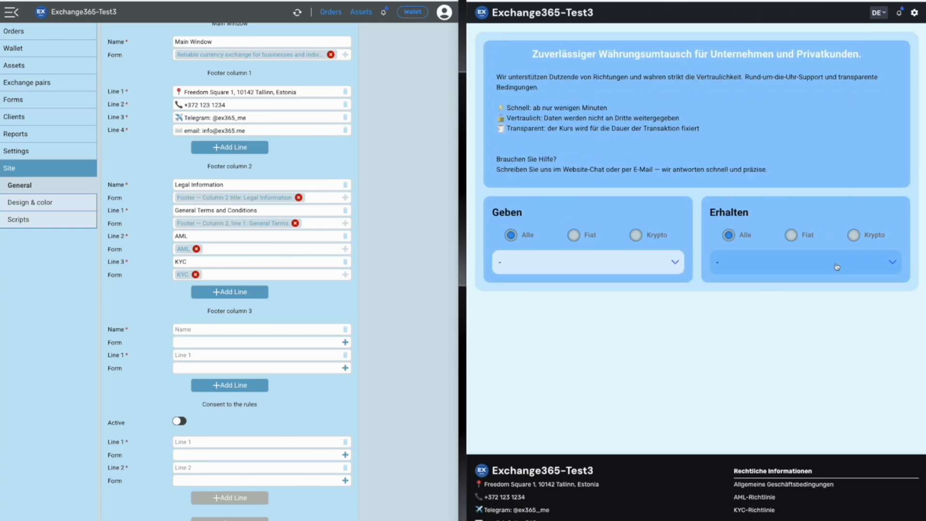
{"action": "left_click", "coordinate": [762, 513]}
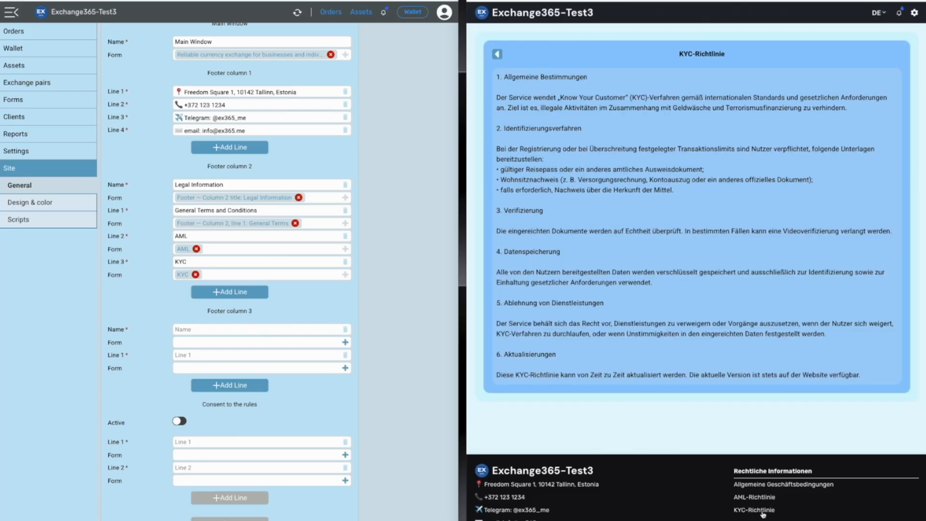
{"action": "left_click", "coordinate": [497, 54]}
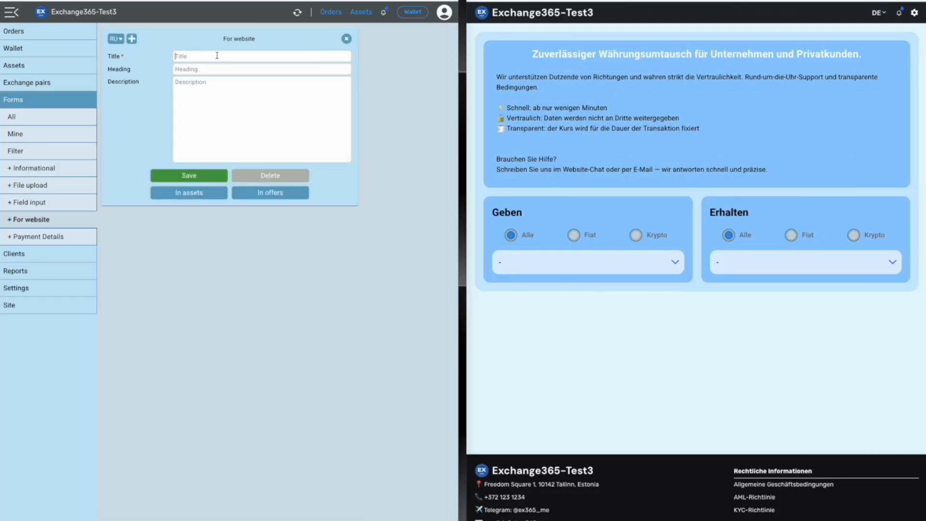
- Fill in an EN website form with "For Clients" as both title and heading
{"action": "left_click", "coordinate": [218, 56]}
{"action": "type", "text": "For Clients"}
{"action": "left_click", "coordinate": [201, 69]}
{"action": "type", "text": "For Clients"}
{"action": "left_click", "coordinate": [116, 39]}
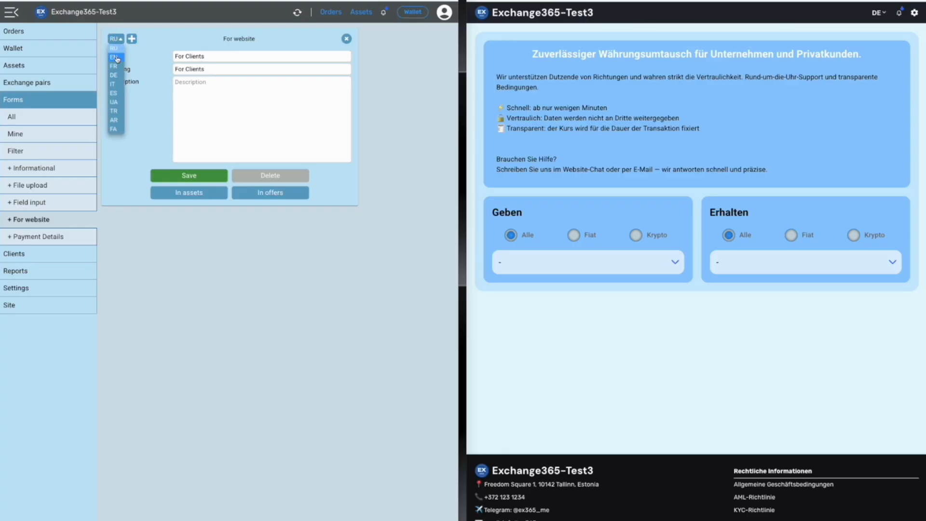
{"action": "left_click", "coordinate": [116, 58]}
- Add a DE version headed "Für Kunden" to the For Clients form and save it
{"action": "left_click", "coordinate": [132, 39]}
{"action": "left_click", "coordinate": [116, 177]}
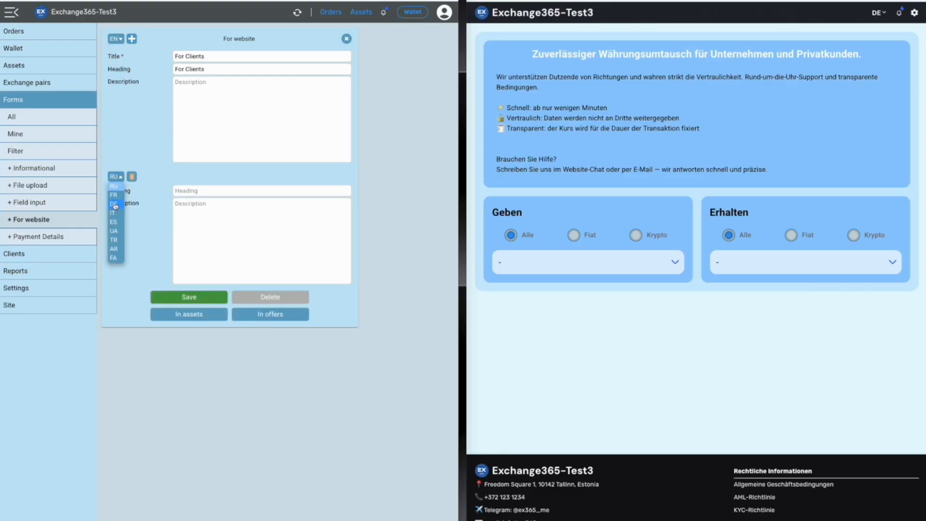
{"action": "left_click", "coordinate": [115, 204]}
{"action": "left_click", "coordinate": [222, 190]}
{"action": "type", "text": "Für Kunden"}
{"action": "left_click", "coordinate": [189, 297]}
- Create an EN website form titled "Privacy Policy (3-1)" with the heading "Privacy Policy" and the policy text as description
{"action": "left_click", "coordinate": [120, 43]}
{"action": "left_click", "coordinate": [116, 57]}
{"action": "left_click", "coordinate": [188, 57]}
{"action": "type", "text": "Privacy Policy"}
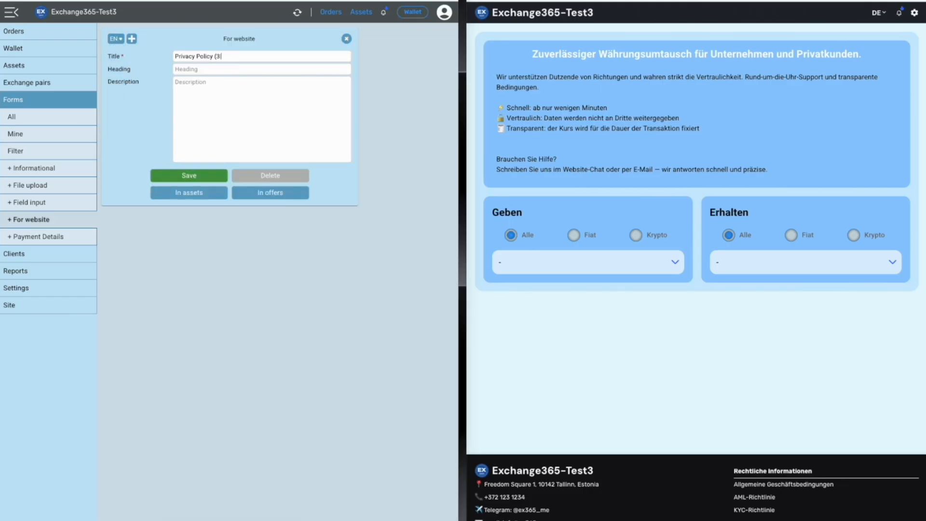
{"action": "left_click", "coordinate": [206, 70]}
{"action": "type", "text": "Privacy Policy"}
{"action": "left_click", "coordinate": [198, 86]}
{"action": "key", "text": "ctrl+v"}
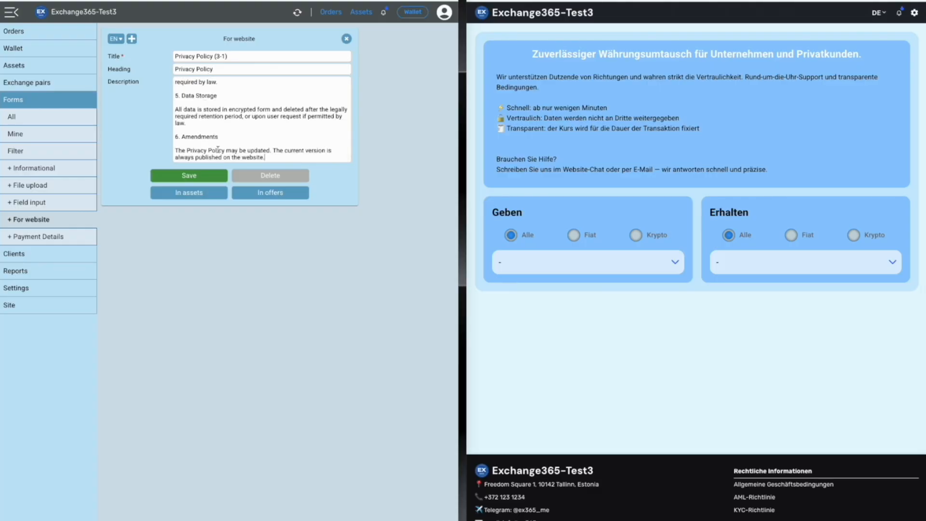
- Add a DE version headed "Datenschutzerklärung" with the German policy text to the Privacy Policy form and save it
{"action": "left_click", "coordinate": [132, 38]}
{"action": "left_click", "coordinate": [116, 177]}
{"action": "left_click", "coordinate": [117, 204]}
{"action": "left_click", "coordinate": [204, 191]}
{"action": "type", "text": "Datenschutzerklärung"}
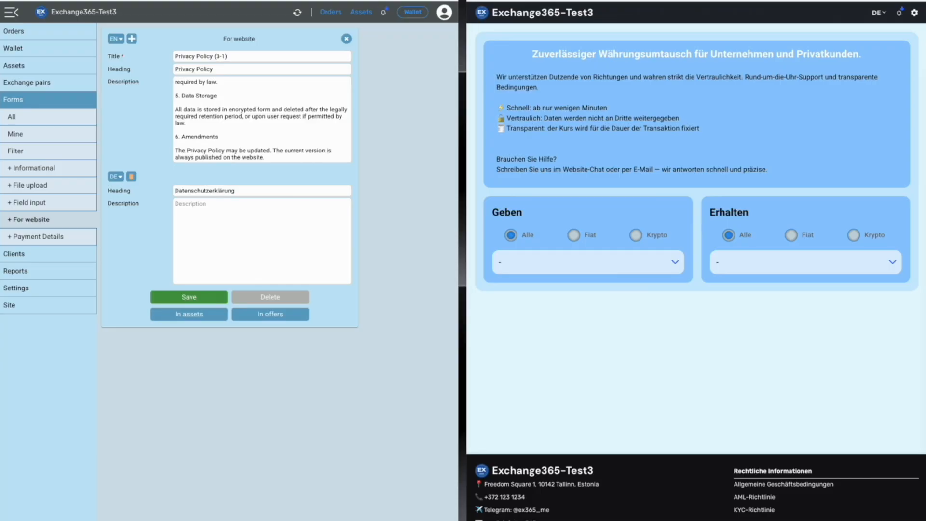
{"action": "left_click", "coordinate": [197, 205]}
{"action": "key", "text": "ctrl+v"}
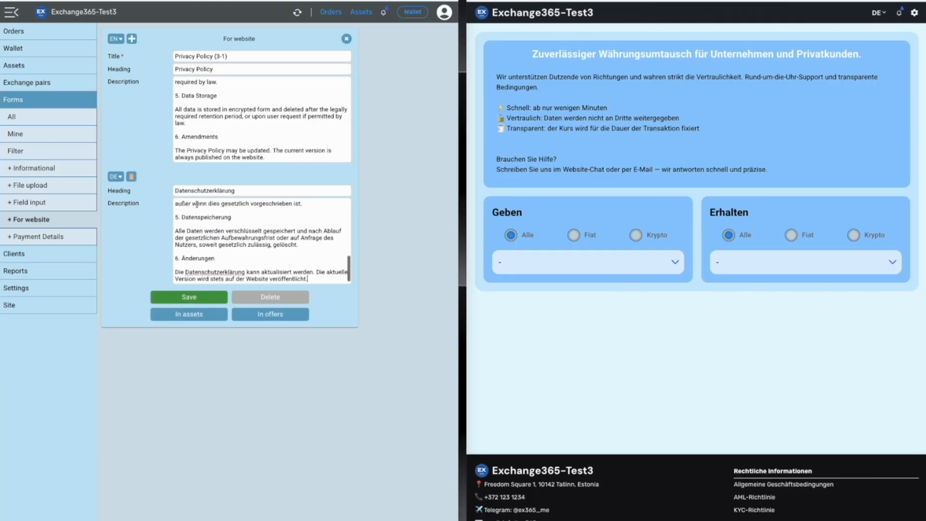
{"action": "left_click", "coordinate": [190, 296]}
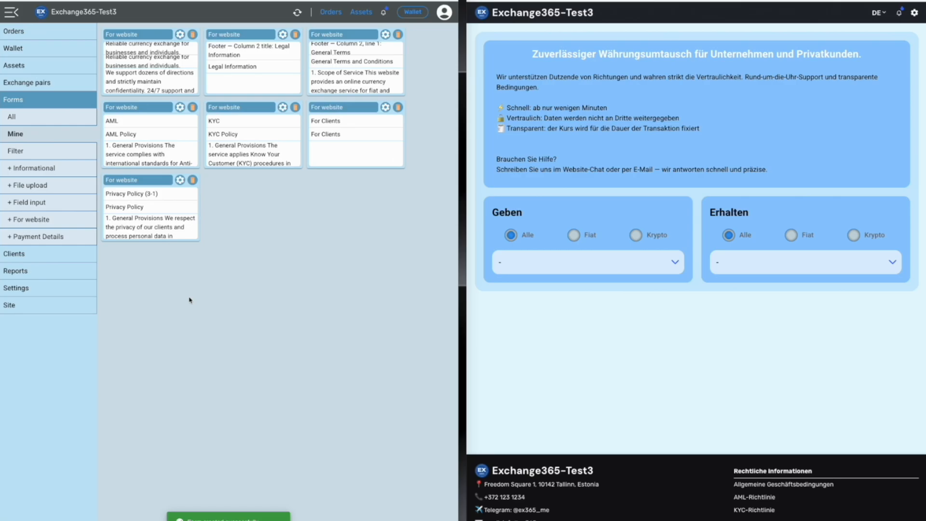
- Create an EN website form titled "Terms of Service (3-2)" with the heading "Terms of Service" and the terms text as description
{"action": "left_click", "coordinate": [41, 220]}
{"action": "left_click", "coordinate": [208, 56]}
{"action": "type", "text": "Terms of Service (3-2"}
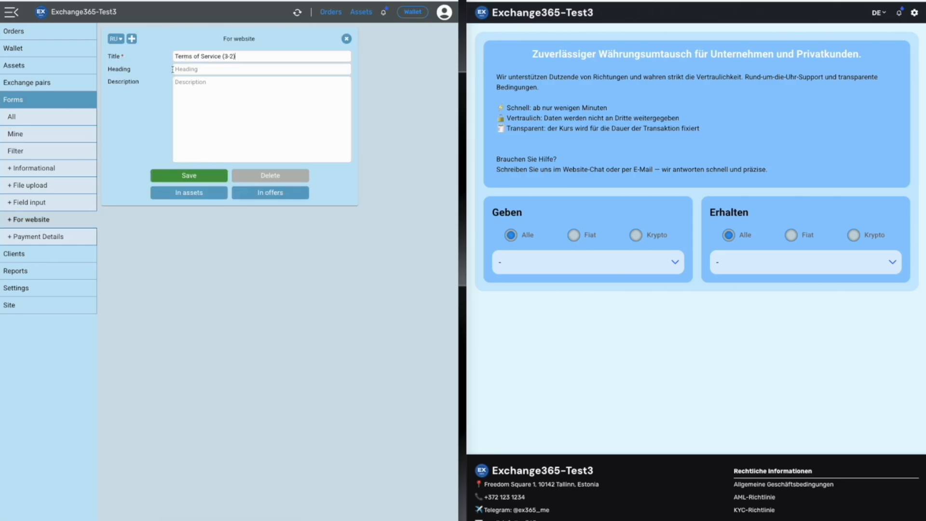
{"action": "type", "text": "Terms of Service"}
{"action": "left_click", "coordinate": [120, 39]}
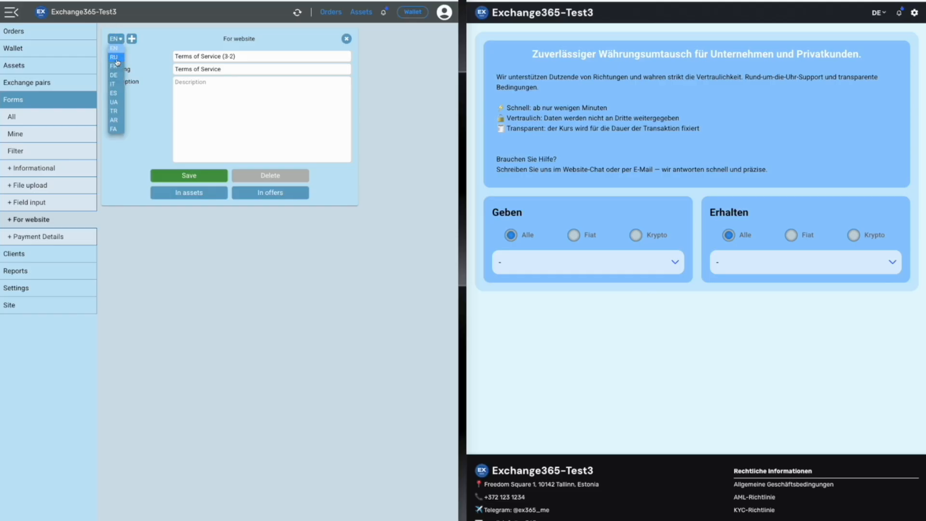
{"action": "left_click", "coordinate": [117, 60]}
{"action": "left_click", "coordinate": [228, 95]}
{"action": "key", "text": "ctrl+v"}
- Add a DE version headed "Nutzungsbedingungen" to the Terms of Service form
{"action": "left_click", "coordinate": [132, 38]}
{"action": "left_click", "coordinate": [115, 177]}
{"action": "left_click", "coordinate": [114, 204]}
{"action": "left_click", "coordinate": [198, 191]}
{"action": "type", "text": "Nutzungsbedingungen"}
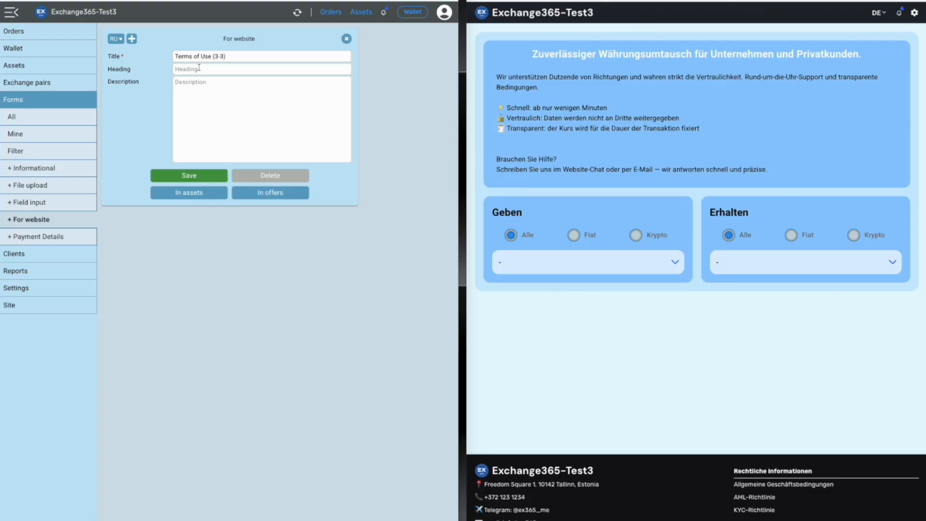
- Give the "Terms of Use (3-3)" form the heading "Terms of Use", the terms text as description, and the language EN
{"action": "left_click", "coordinate": [198, 69]}
{"action": "type", "text": "Terms of Use"}
{"action": "left_click", "coordinate": [218, 88]}
{"action": "key", "text": "ctrl+v"}
{"action": "left_click", "coordinate": [117, 39]}
{"action": "left_click", "coordinate": [114, 60]}
- Add a DE version headed "Nutzungsrichtlinien" with the German text to the Terms of Use form and save it
{"action": "left_click", "coordinate": [131, 39]}
{"action": "left_click", "coordinate": [121, 177]}
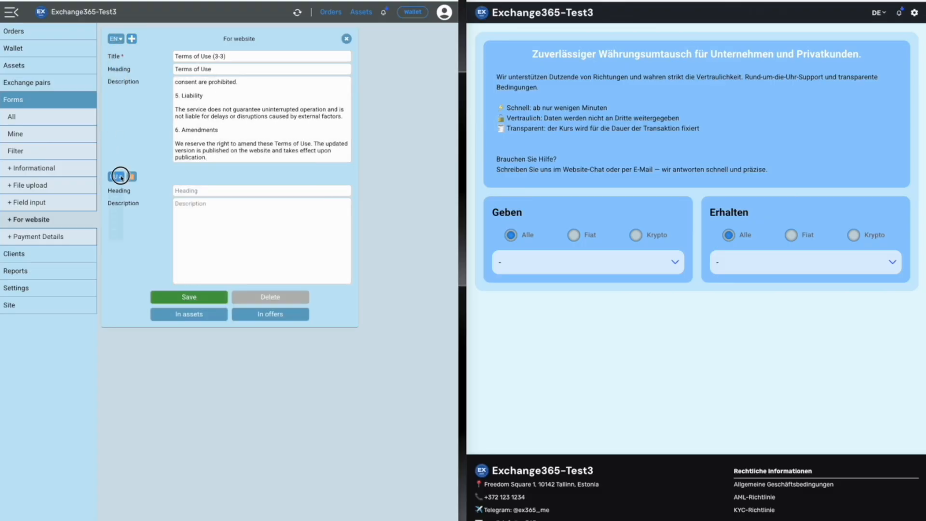
{"action": "left_click", "coordinate": [117, 205]}
{"action": "left_click", "coordinate": [268, 191]}
{"action": "type", "text": "Nutzungsrichtlinien"}
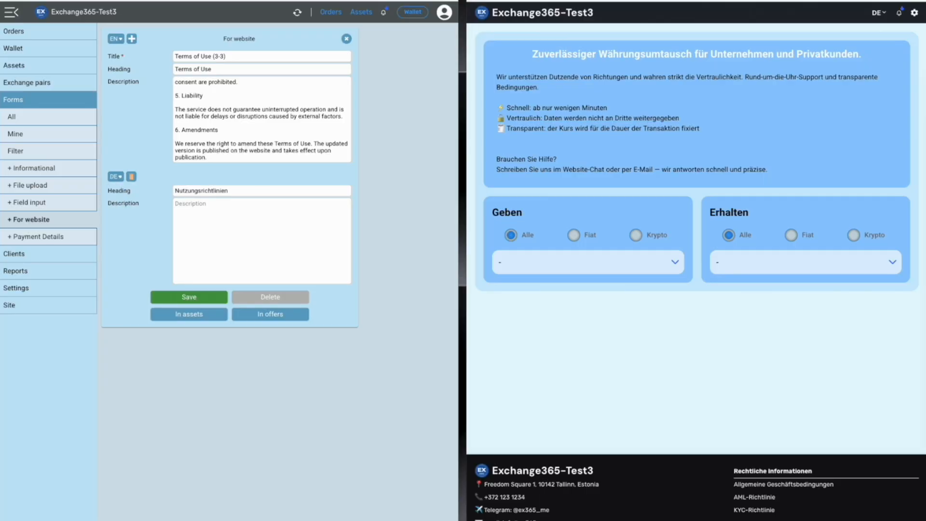
{"action": "left_click", "coordinate": [250, 214]}
{"action": "key", "text": "ctrl+v"}
{"action": "left_click", "coordinate": [175, 203]}
{"action": "type", "text": "1"}
{"action": "left_click", "coordinate": [206, 298]}
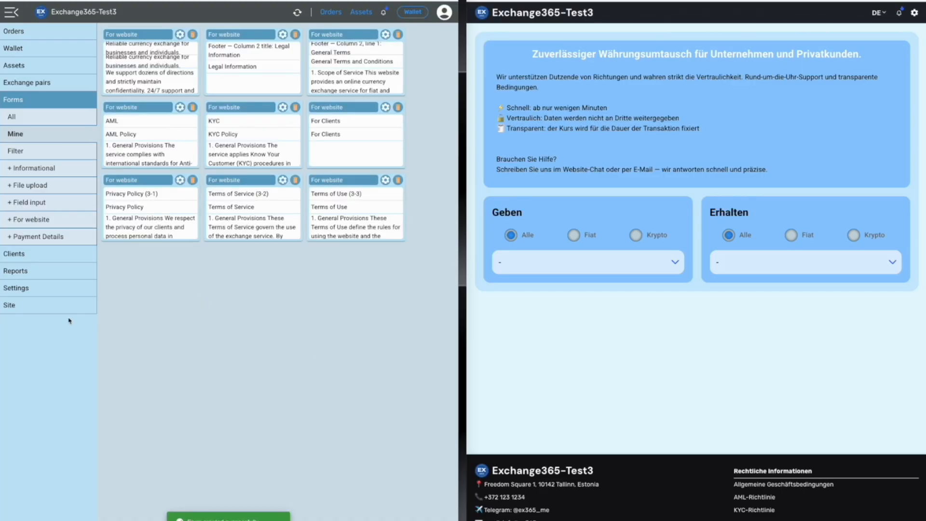
- In the site's general settings, name the third footer column "Footer column 3" and link it to the For Clients form
{"action": "left_click", "coordinate": [28, 309]}
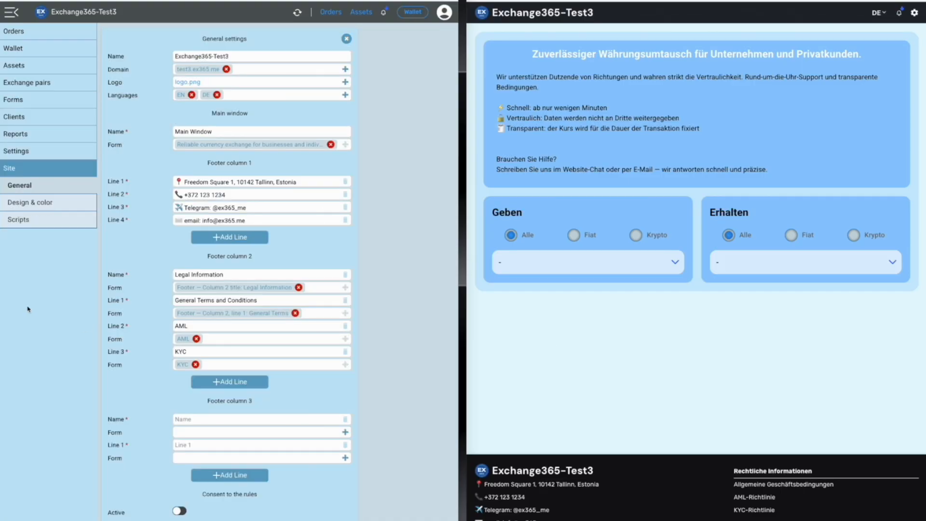
{"action": "scroll", "coordinate": [384, 331], "scroll_direction": "down", "scroll_amount": 2}
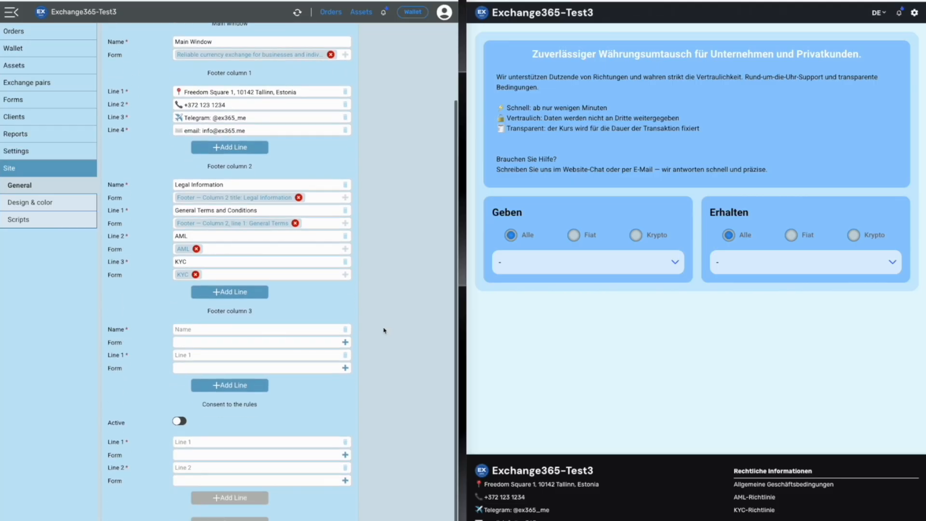
{"action": "left_click_drag", "start_coordinate": [254, 312], "coordinate": [202, 313]}
{"action": "key", "text": "super+c"}
{"action": "left_click", "coordinate": [193, 330]}
{"action": "key", "text": "super+v"}
{"action": "left_click", "coordinate": [345, 342]}
{"action": "left_click", "coordinate": [250, 280]}
- Enter "3-1" as line 1 of footer column 3 and link it to the Privacy Policy (3-1) form
{"action": "left_click", "coordinate": [258, 354]}
{"action": "type", "text": "3-1"}
{"action": "left_click", "coordinate": [345, 368]}
{"action": "left_click", "coordinate": [161, 298]}
- Add line 2 "3-2" to footer column 3 and link it to the Terms of Service (3-2) form
{"action": "left_click", "coordinate": [245, 387]}
{"action": "left_click", "coordinate": [211, 381]}
{"action": "type", "text": "3-2"}
{"action": "left_click", "coordinate": [345, 394]}
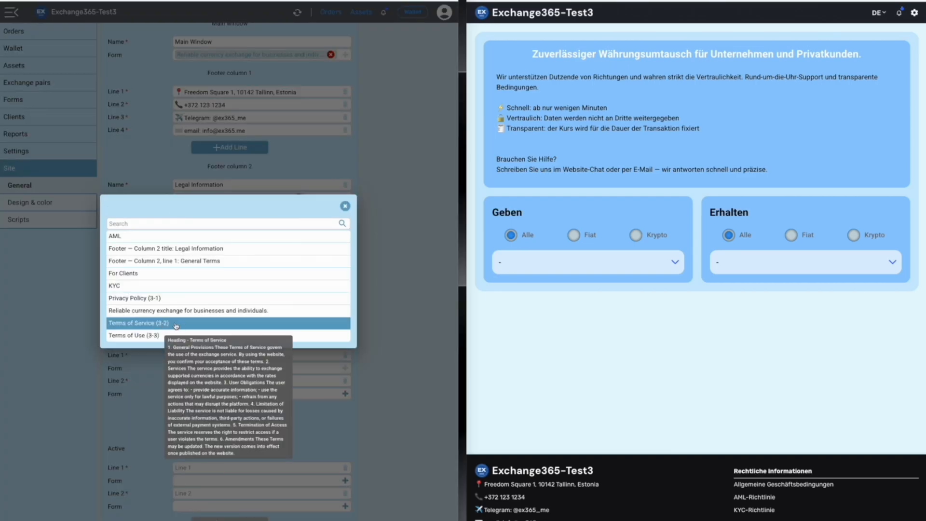
{"action": "left_click", "coordinate": [176, 327]}
- Add line 3 "3-3" to footer column 3 and link it to the Terms of Use (3-3) form
{"action": "left_click", "coordinate": [243, 411]}
{"action": "left_click", "coordinate": [246, 381]}
{"action": "type", "text": "3-"}
{"action": "left_click", "coordinate": [345, 394]}
{"action": "left_click", "coordinate": [213, 338]}
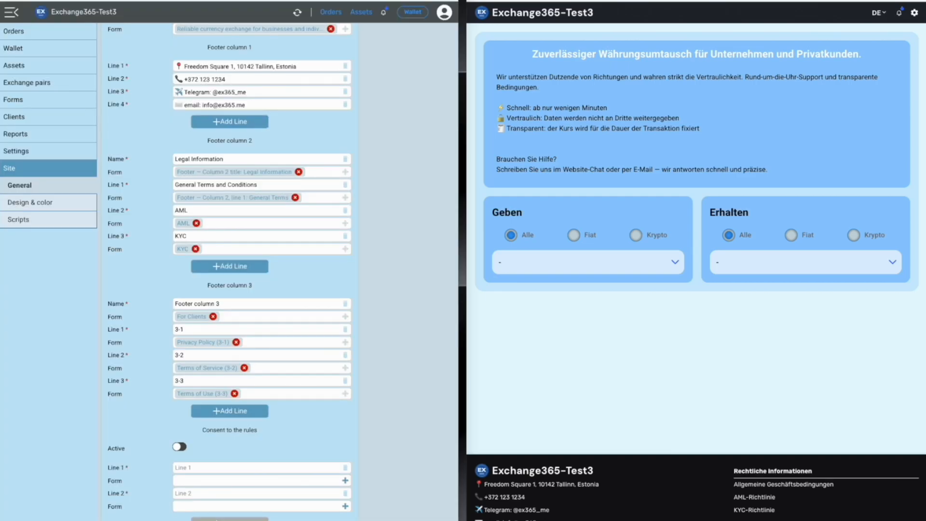
- Rename lines 1 to 3 of footer column 3 as "Privacy Policy", "Terms of Service" and "Terms of Use"
{"action": "triple_click", "coordinate": [197, 382]}
{"action": "type", "text": "Terms of Use"}
{"action": "triple_click", "coordinate": [206, 357]}
{"action": "type", "text": "Terms of Service"}
{"action": "triple_click", "coordinate": [196, 329]}
{"action": "type", "text": "Privacy Policy"}
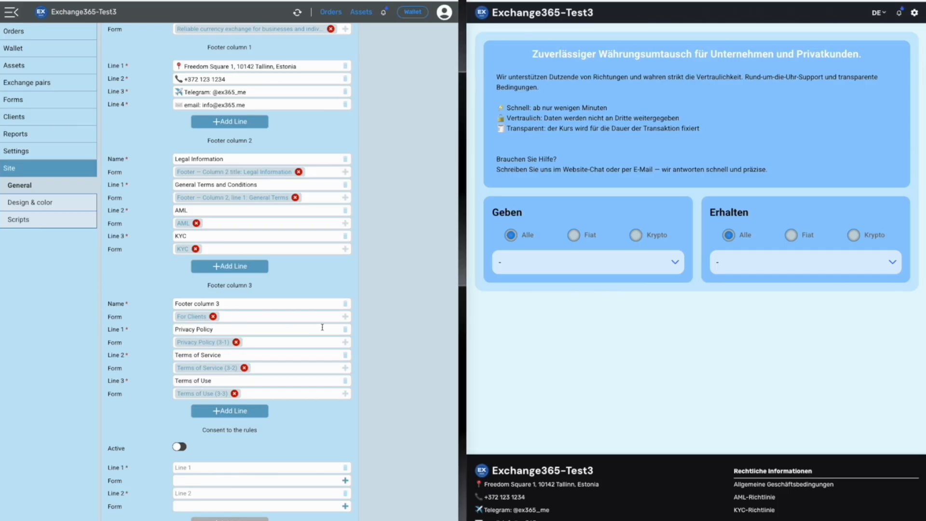
- Rename footer column 3 as "For Client" and save the general settings
{"action": "scroll", "coordinate": [322, 327], "scroll_direction": "down", "scroll_amount": 1}
{"action": "triple_click", "coordinate": [196, 279]}
{"action": "type", "text": "For Client"}
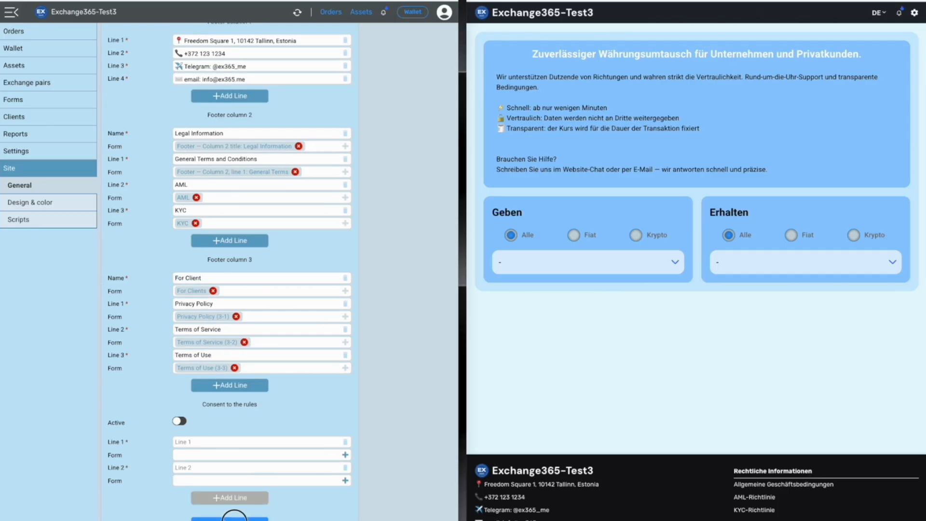
{"action": "left_click", "coordinate": [234, 517]}
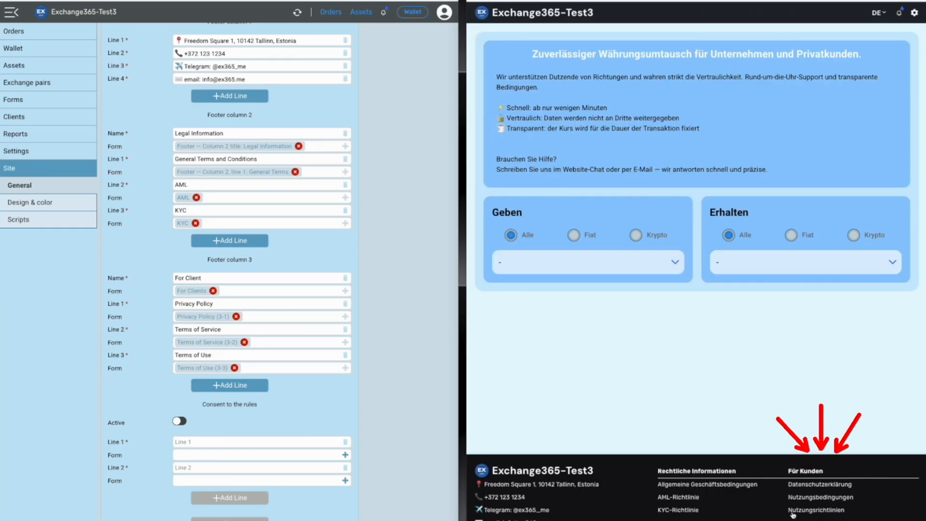
- Check the Privacy Policy footer page in German, switch the site to English, check Terms of Service and Terms of Use, and return to the main page
{"action": "left_click", "coordinate": [814, 485]}
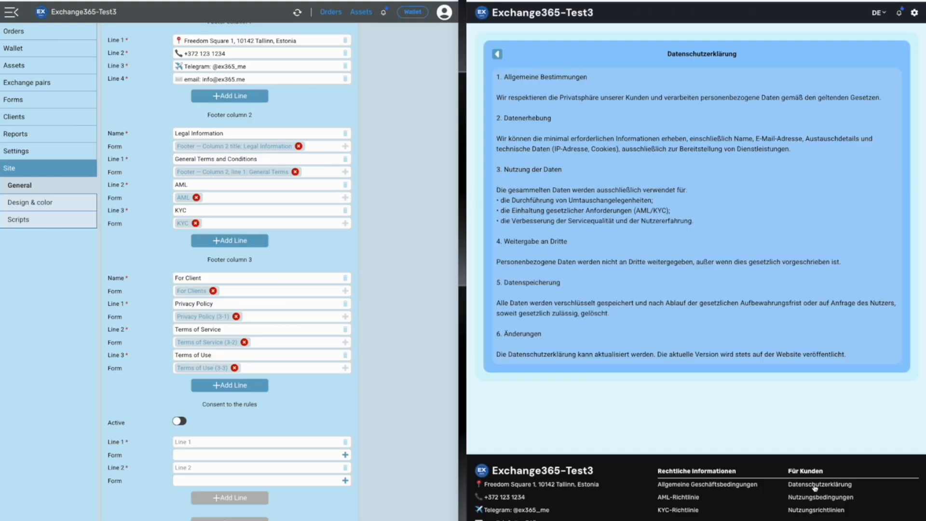
{"action": "left_click", "coordinate": [877, 12]}
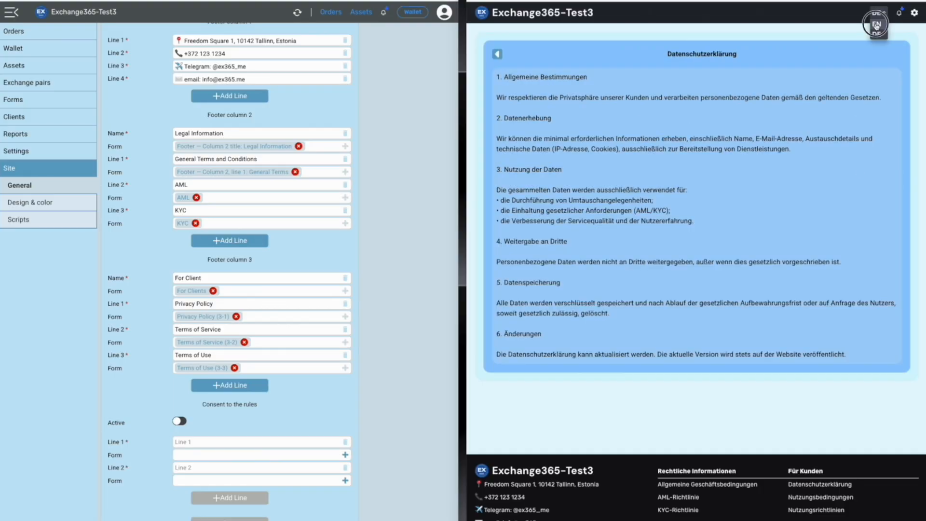
{"action": "left_click", "coordinate": [877, 28]}
{"action": "left_click", "coordinate": [820, 498]}
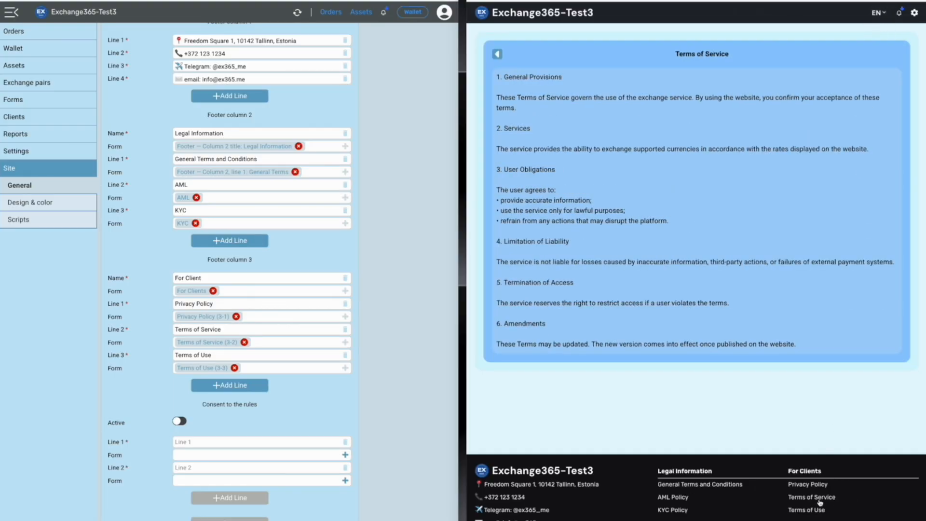
{"action": "left_click", "coordinate": [820, 511]}
{"action": "left_click", "coordinate": [558, 15]}
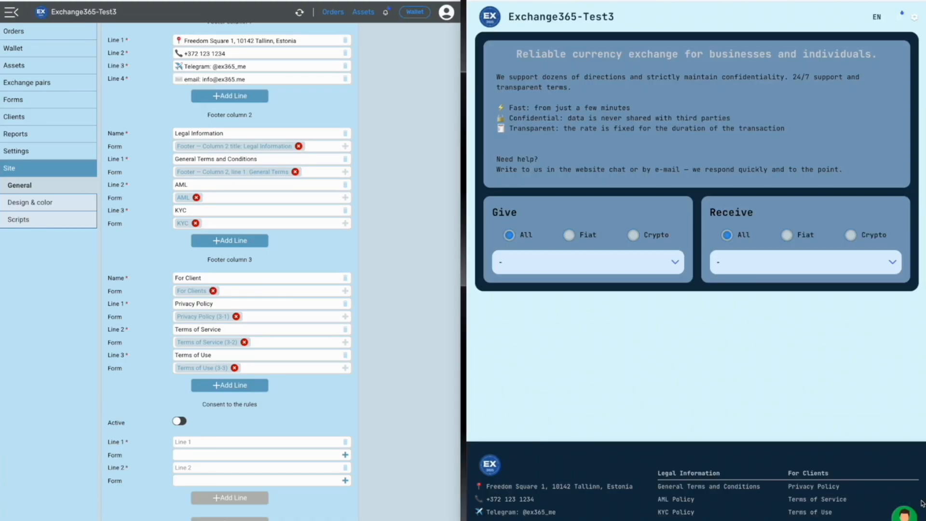
- Activate the consent to the rules and set its line 1 to "AML", linked to the AML form
{"action": "left_click", "coordinate": [181, 422]}
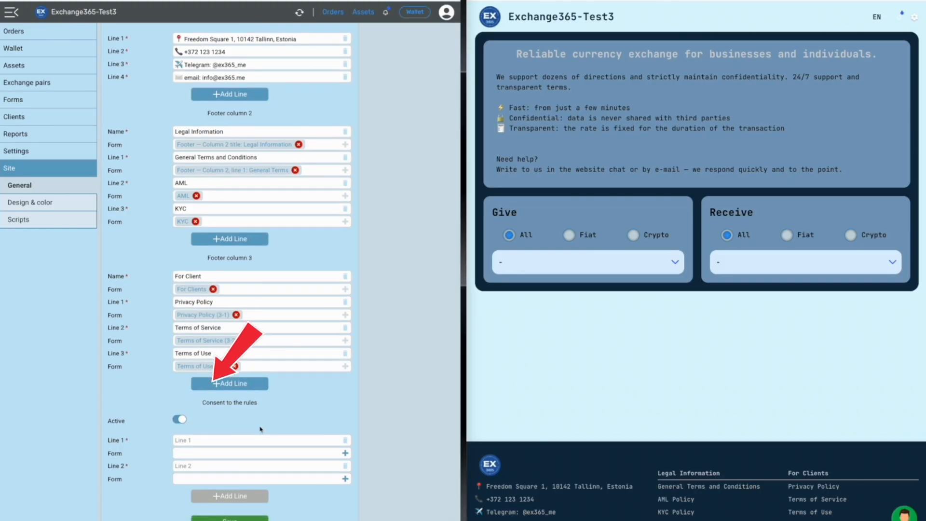
{"action": "left_click", "coordinate": [192, 442]}
{"action": "type", "text": "A"}
{"action": "left_click", "coordinate": [312, 456]}
{"action": "left_click", "coordinate": [169, 222]}
- Set consent line 2 to "KYC", link it to the KYC form, and save the general settings
{"action": "left_click", "coordinate": [199, 469]}
{"action": "type", "text": "KYC"}
{"action": "left_click", "coordinate": [346, 481]}
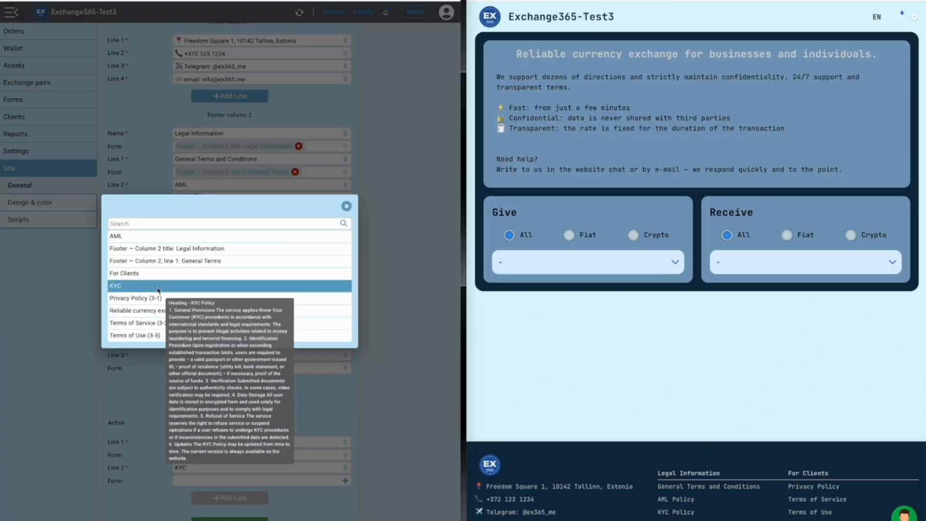
{"action": "left_click", "coordinate": [186, 286]}
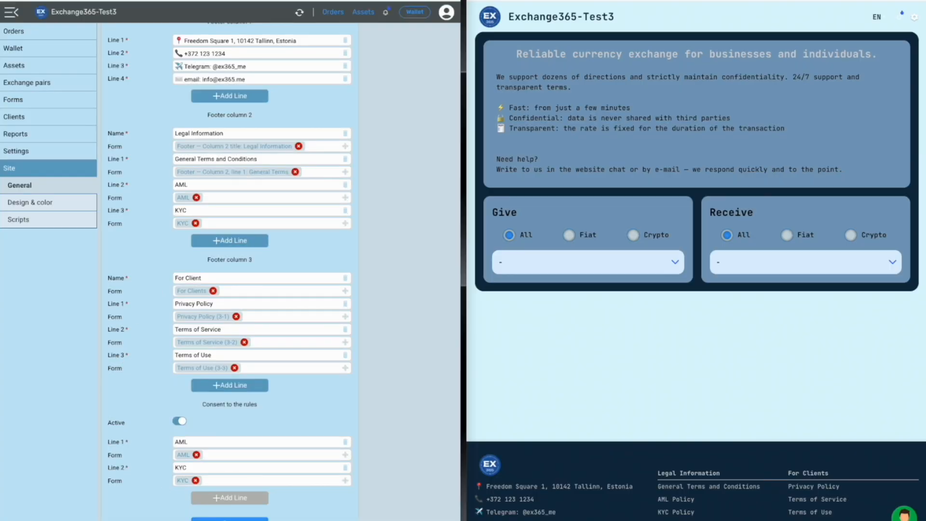
{"action": "left_click", "coordinate": [230, 519]}
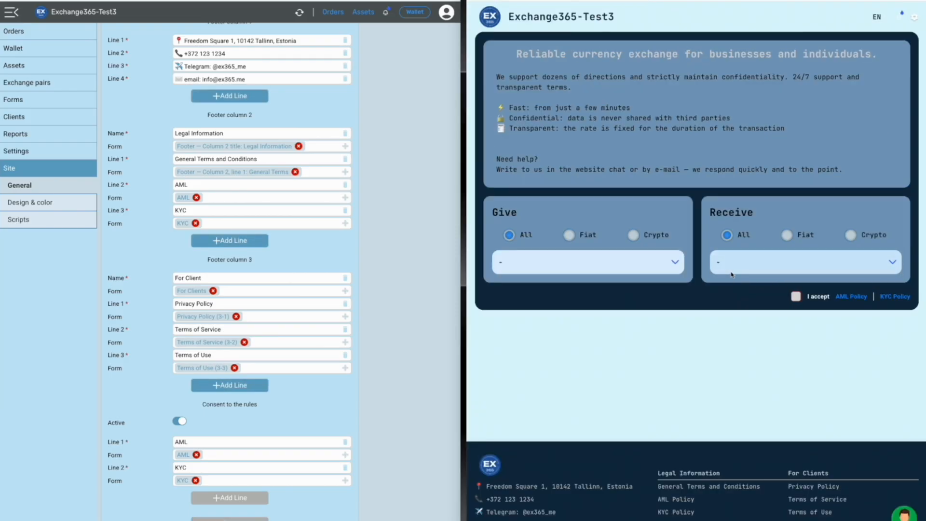
- Set up a test exchange on the site from Ethereum coin to Bitcoin Cash, receiving 11 BCH
{"action": "left_click", "coordinate": [858, 270]}
{"action": "left_click", "coordinate": [803, 311]}
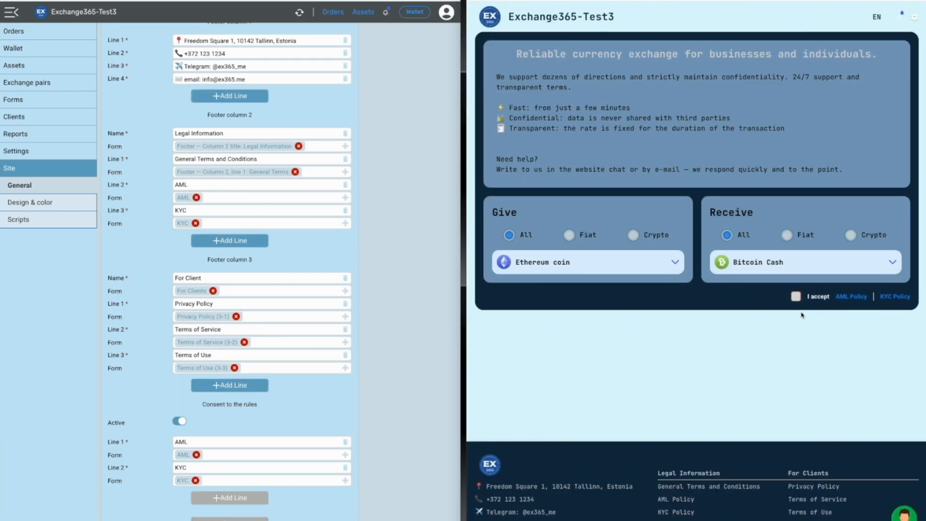
{"action": "scroll", "coordinate": [780, 268], "scroll_direction": "down", "scroll_amount": 2}
{"action": "left_click", "coordinate": [780, 267]}
{"action": "type", "text": "11"}
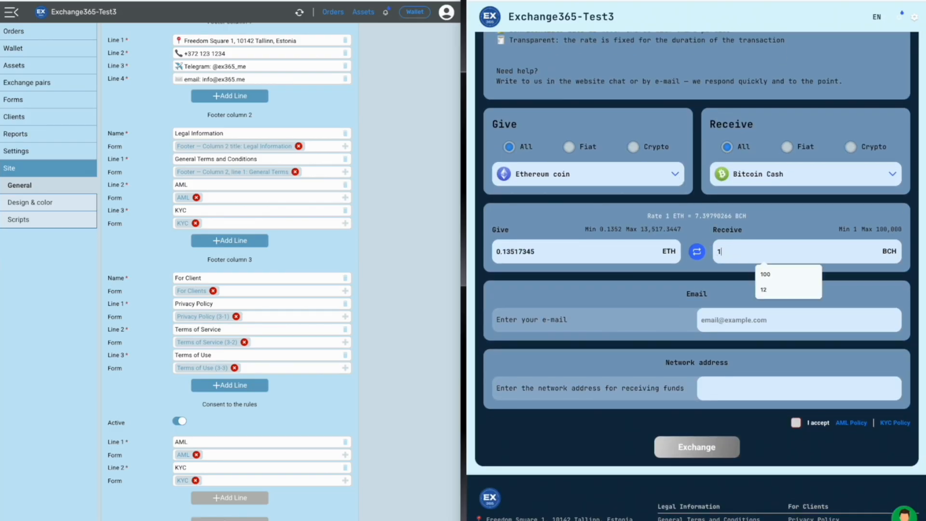
- Fill in the test order's e-mail and receiving network address, and accept the AML and KYC policies
{"action": "left_click", "coordinate": [725, 319]}
{"action": "left_click", "coordinate": [776, 373]}
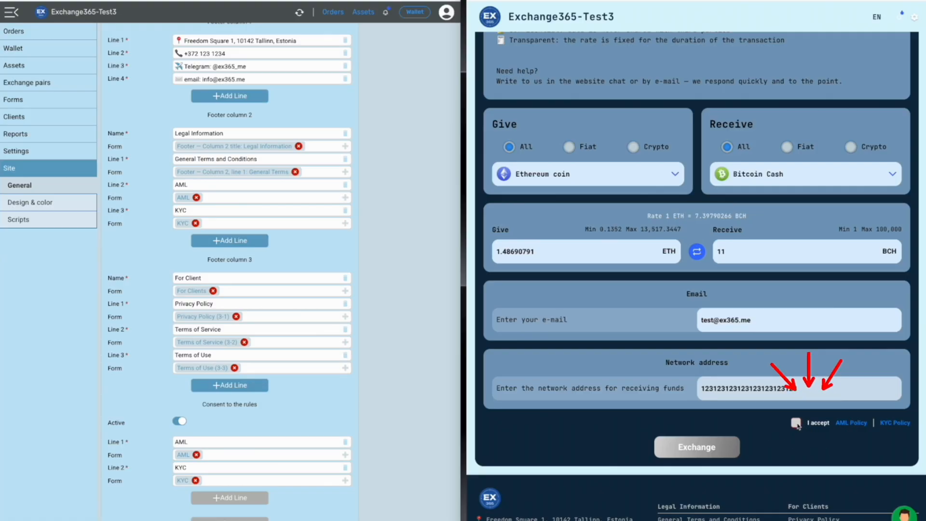
{"action": "left_click", "coordinate": [797, 423]}
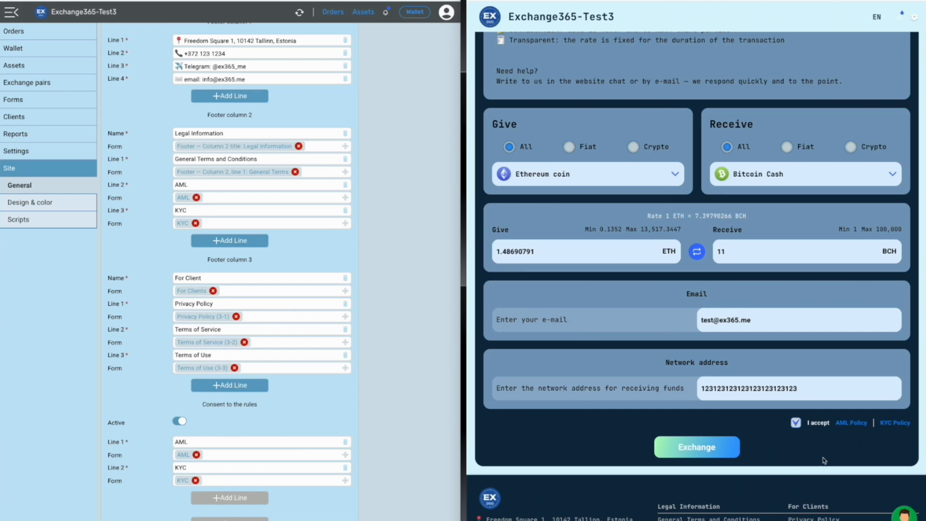
- View the AML Policy and KYC Policy from the consent links and return to the exchange form
{"action": "left_click", "coordinate": [852, 424]}
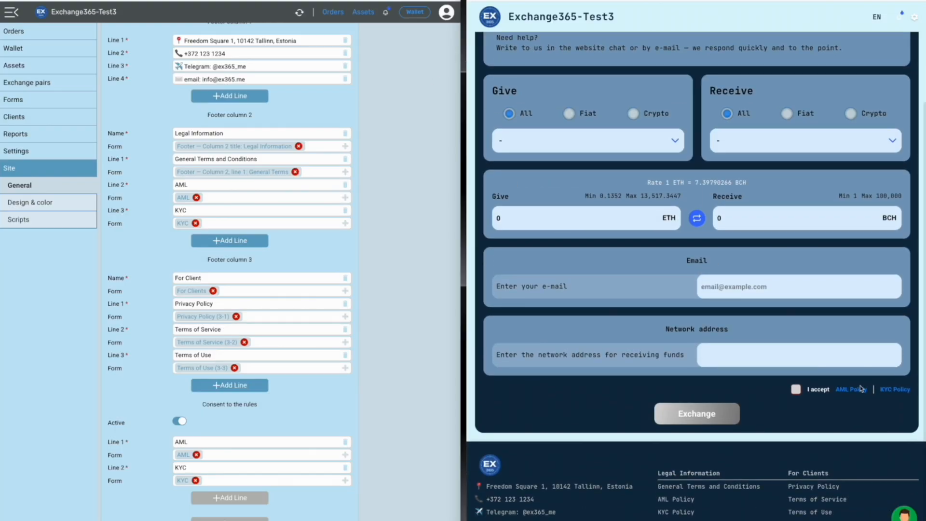
{"action": "left_click", "coordinate": [897, 390]}
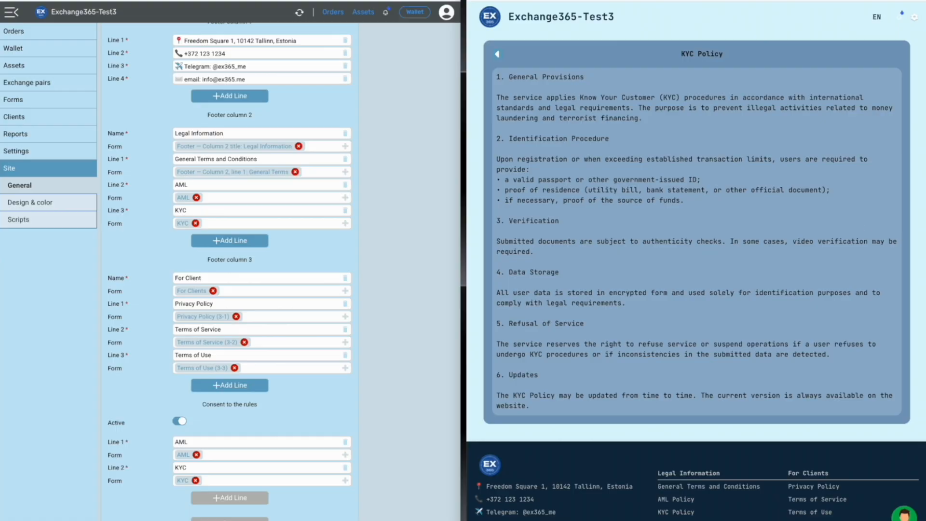
{"action": "left_click", "coordinate": [497, 55]}
{"action": "scroll", "coordinate": [820, 317], "scroll_direction": "down", "scroll_amount": 3}
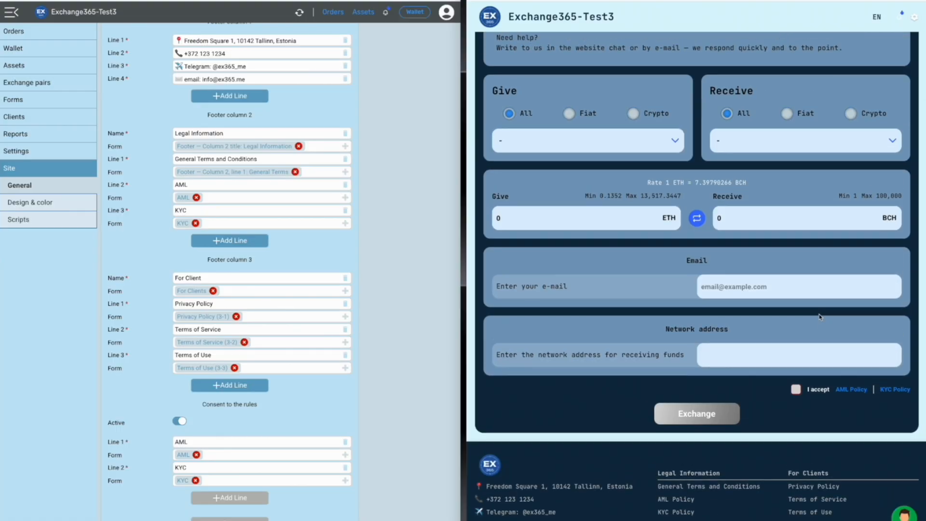